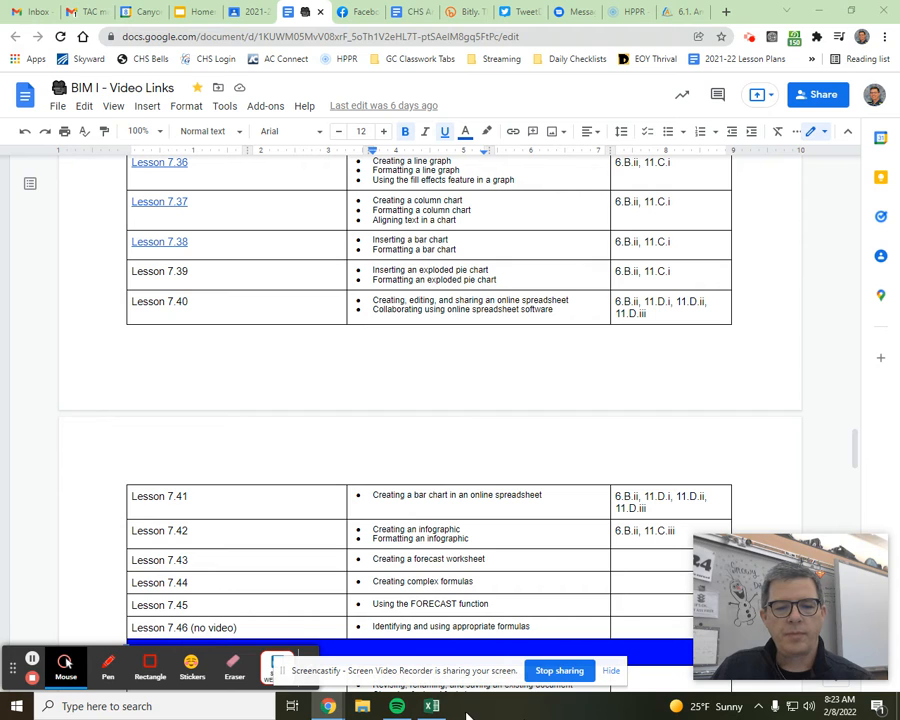
Switch to the Excel workbook, autofit column A to its text, and set column B's width to about that of a default column
left_click(431, 706)
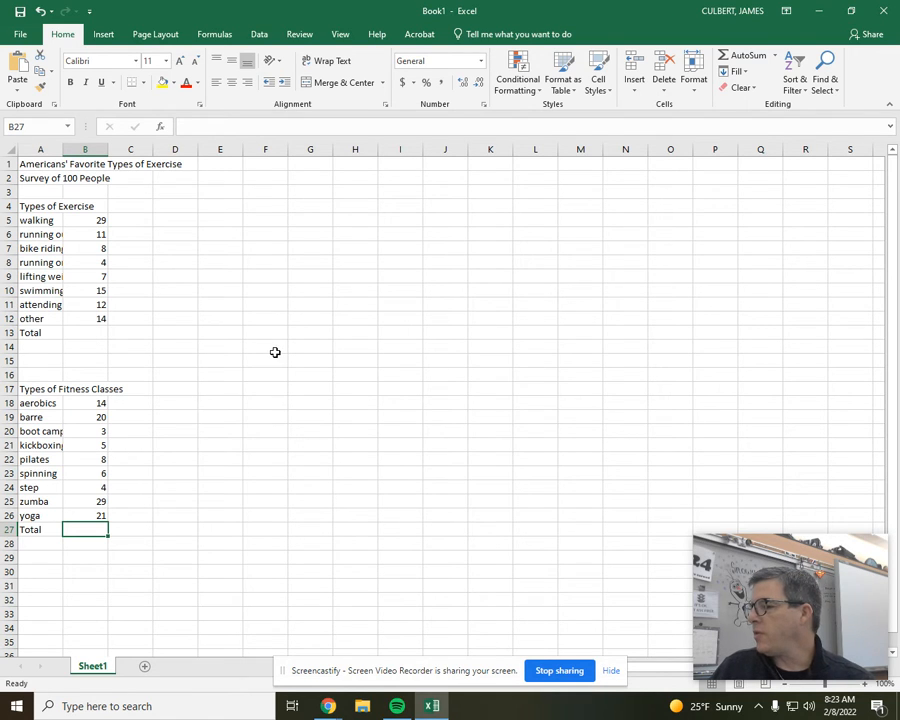
mouse_move(36, 206)
left_mouse_down()
mouse_move(36, 230)
mouse_move(36, 222)
left_mouse_up()
double_click(63, 149)
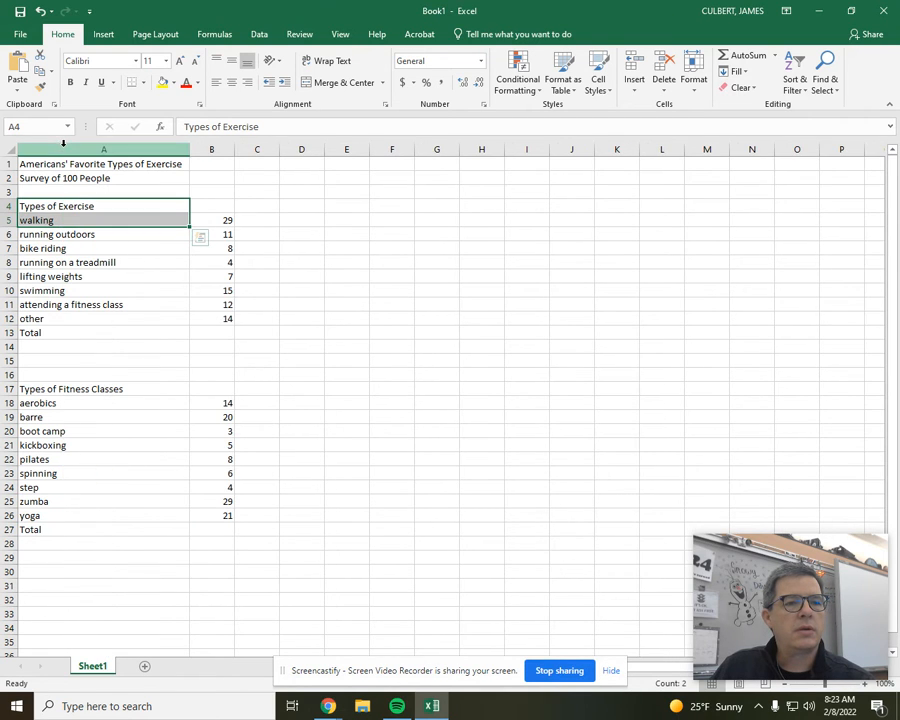
double_click(236, 149)
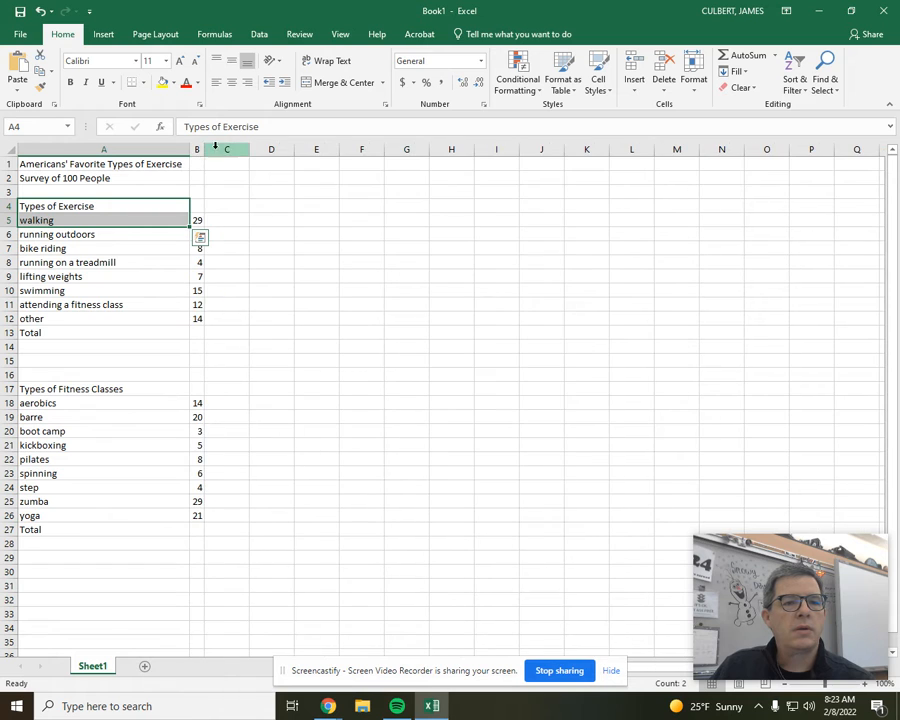
left_click(200, 149)
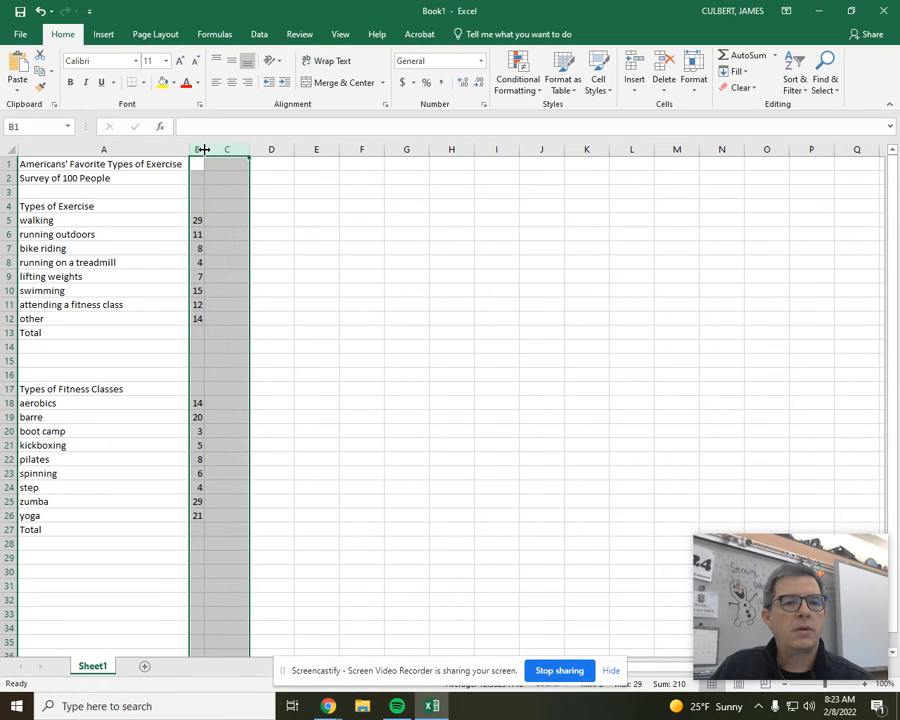
left_click(215, 162)
left_click_drag(204, 149, 234, 151)
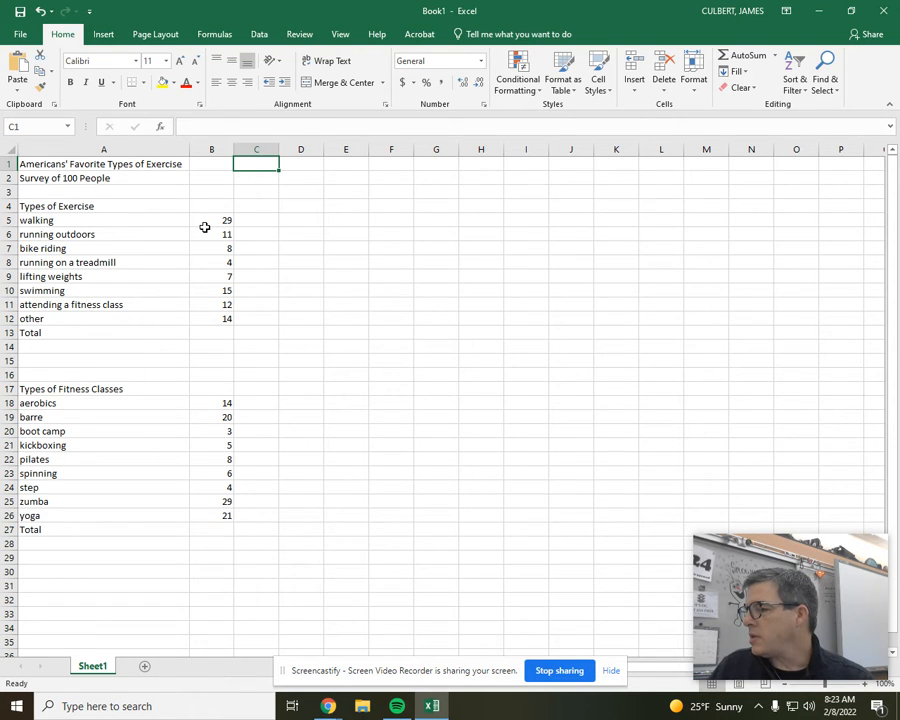
Save the workbook as Exercise on the HOME (H:) drive
left_click(16, 36)
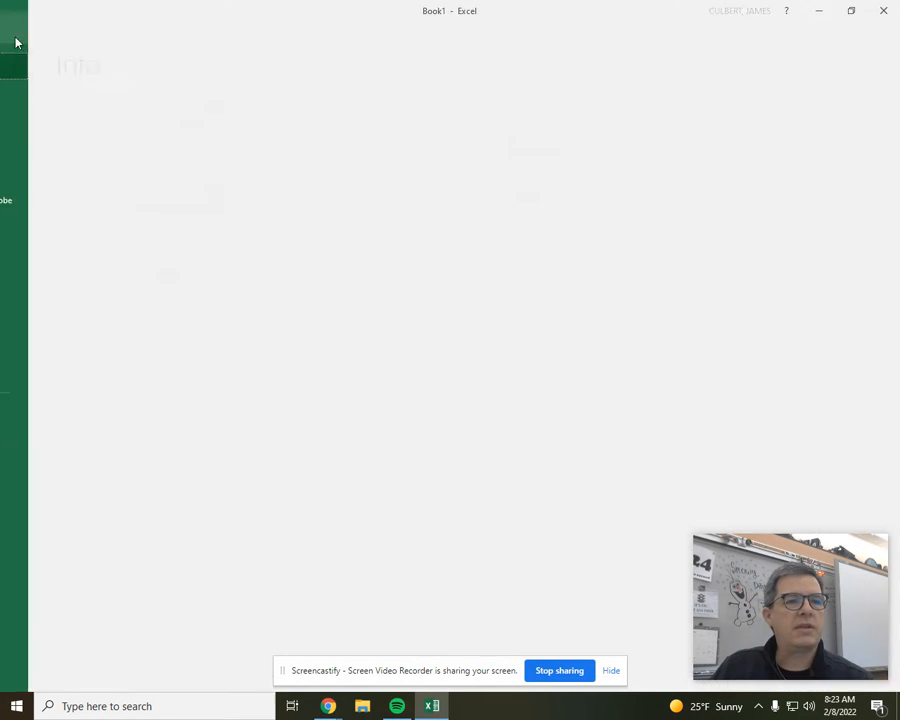
left_click(34, 146)
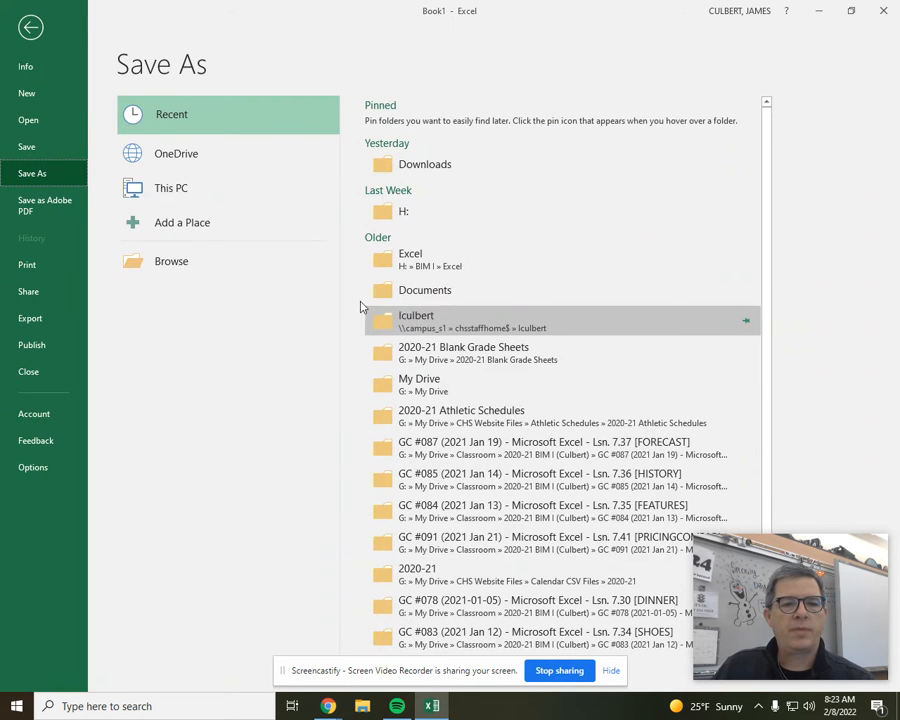
left_click(388, 218)
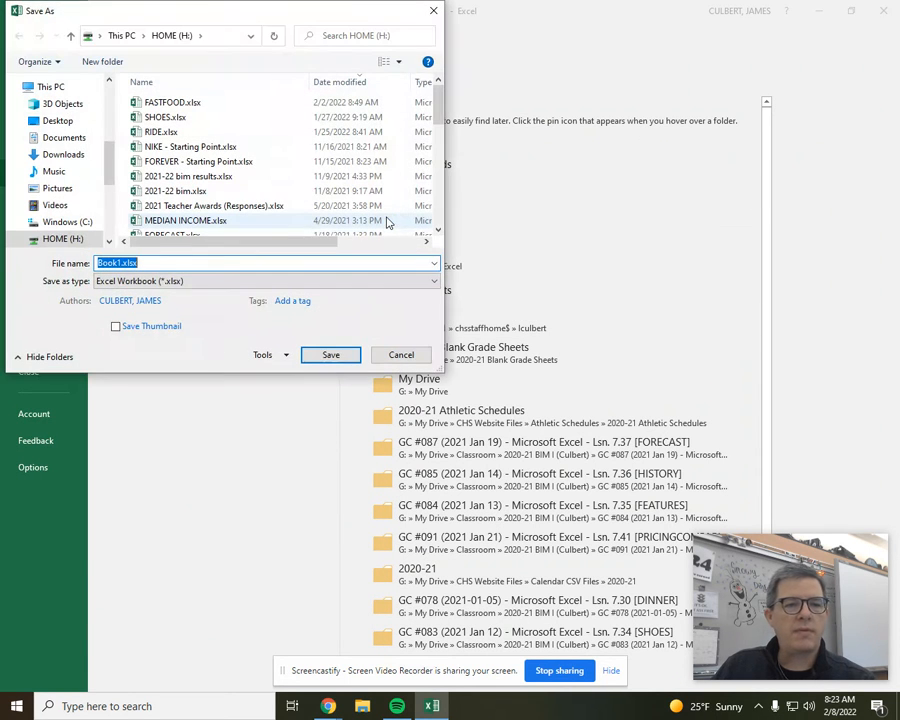
type("Exercise")
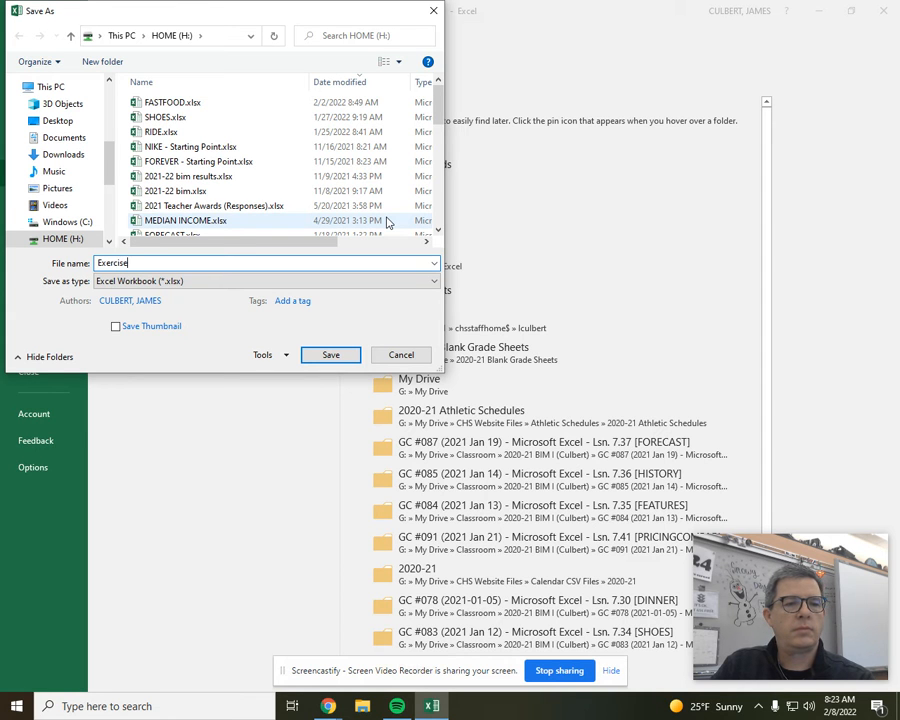
key("Return")
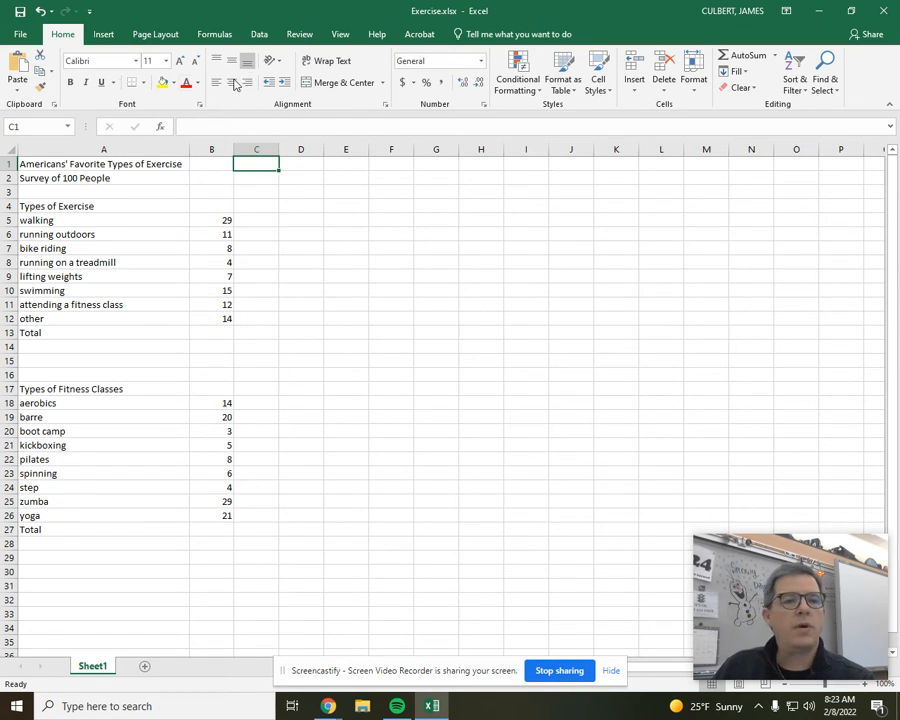
Format the worksheet title in cell A1 as 12-point bold
left_click(84, 164)
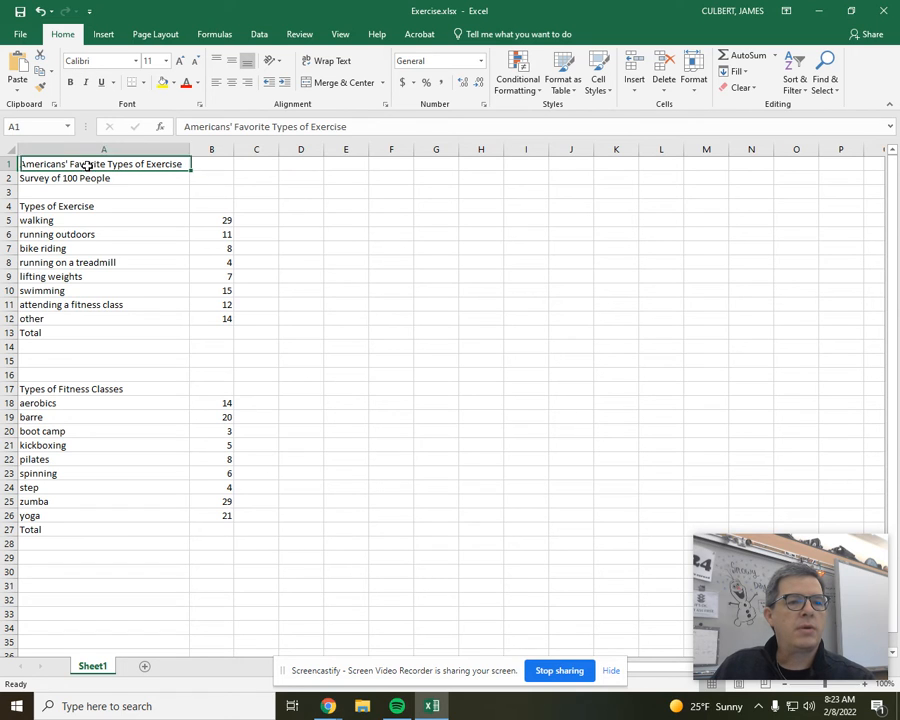
left_click(165, 62)
type("12")
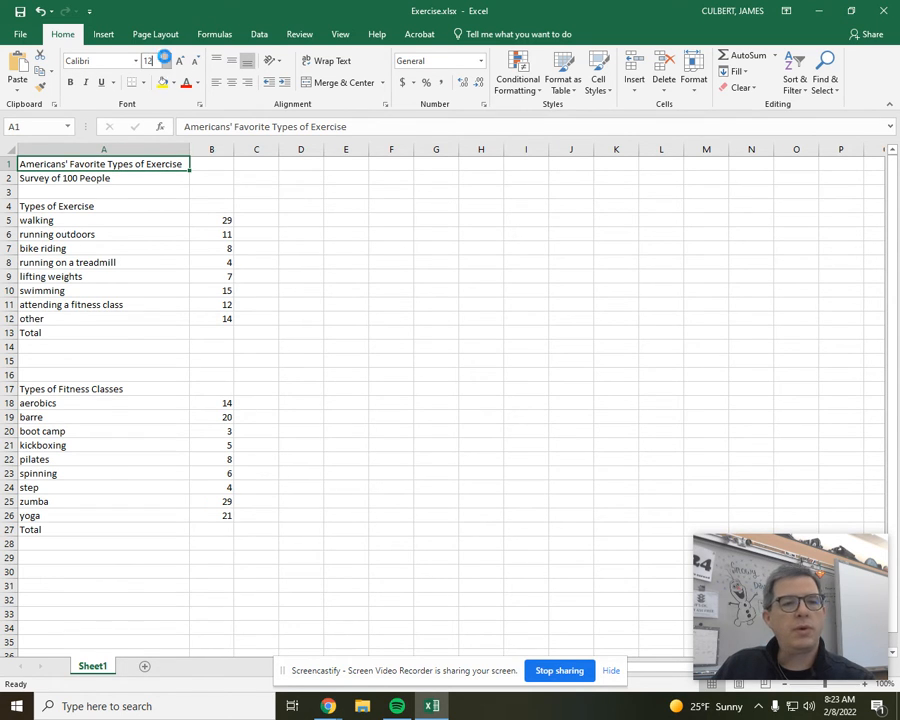
key("Return")
left_click(70, 82)
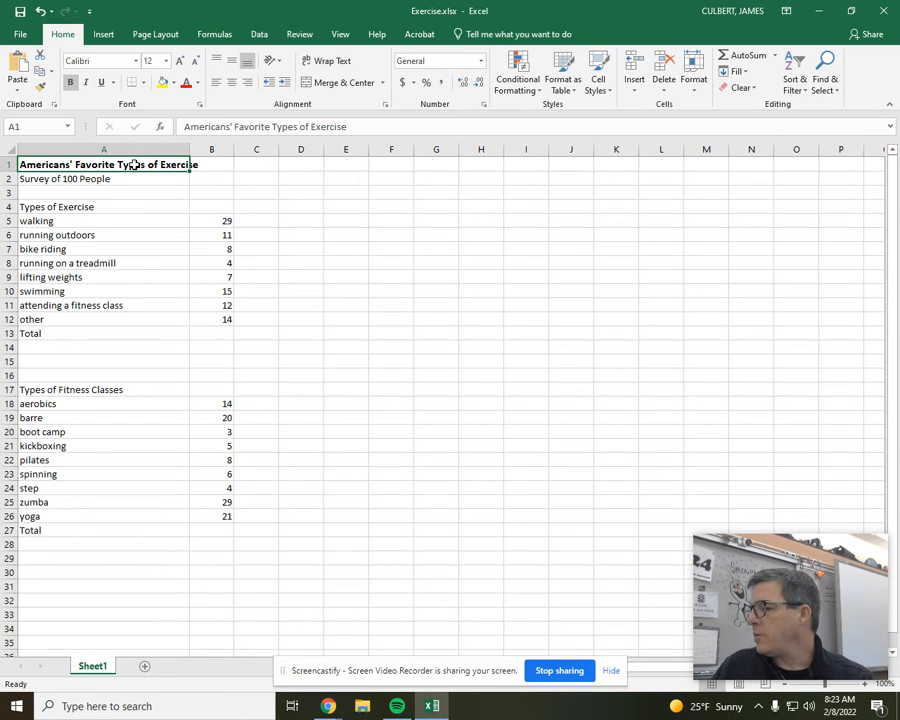
Set the font size of the "Survey of 100 People" subtitle in cell A2 to 12
left_click(100, 181)
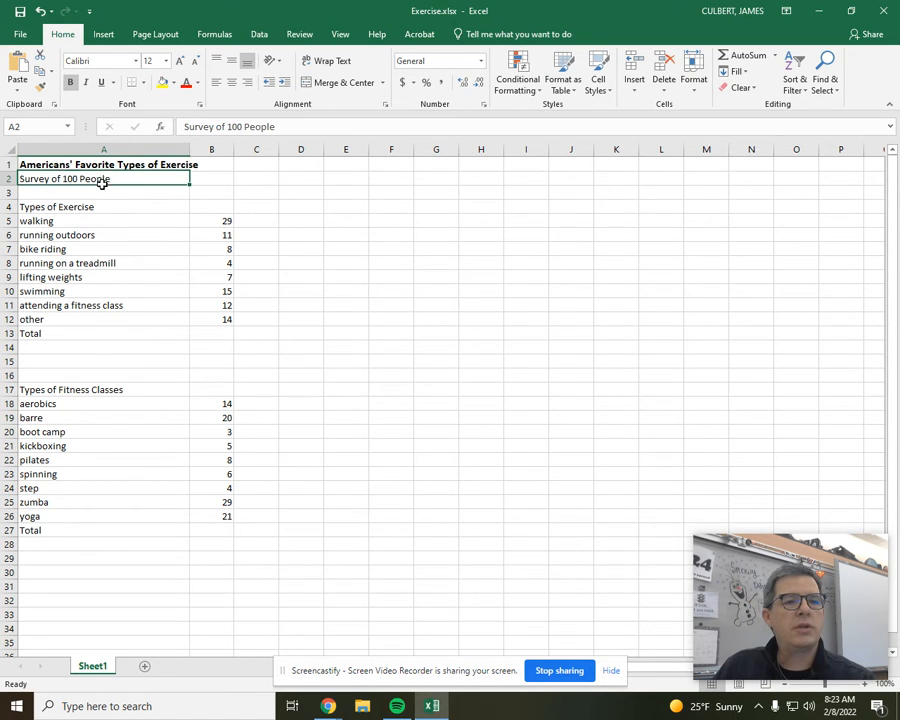
left_click(149, 62)
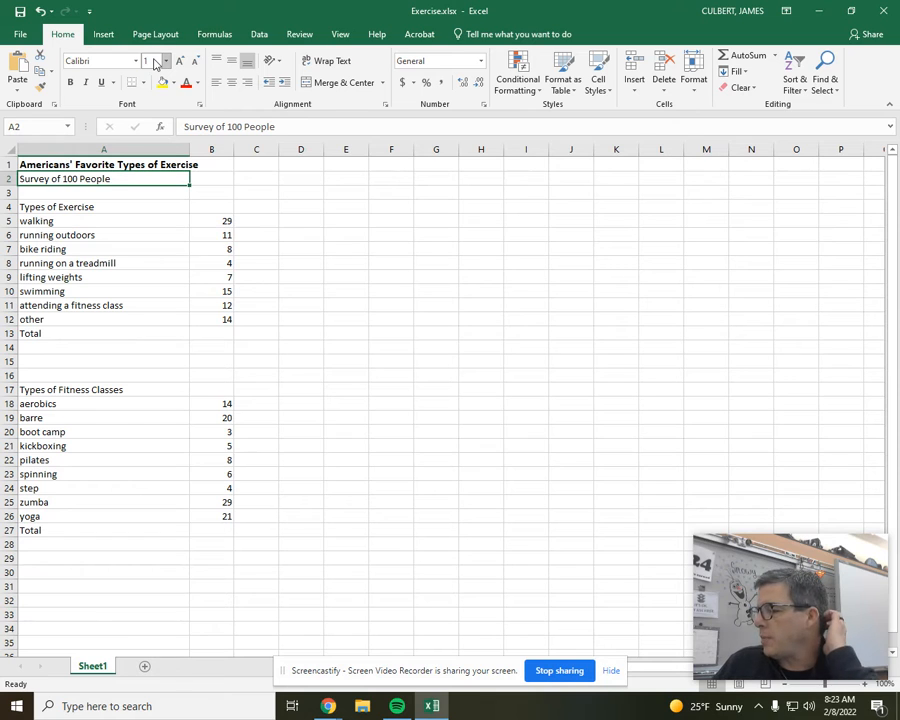
type("12")
key("Return")
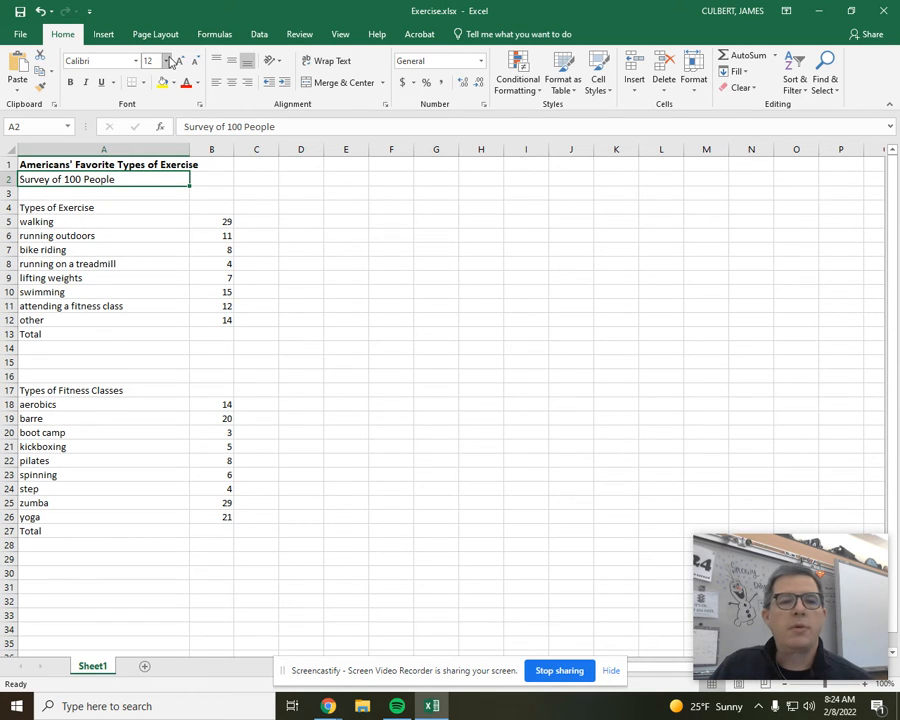
Merge and center the title across A1:B1 and the subtitle across A2:B2
left_click_drag(157, 164, 217, 179)
left_click(321, 82)
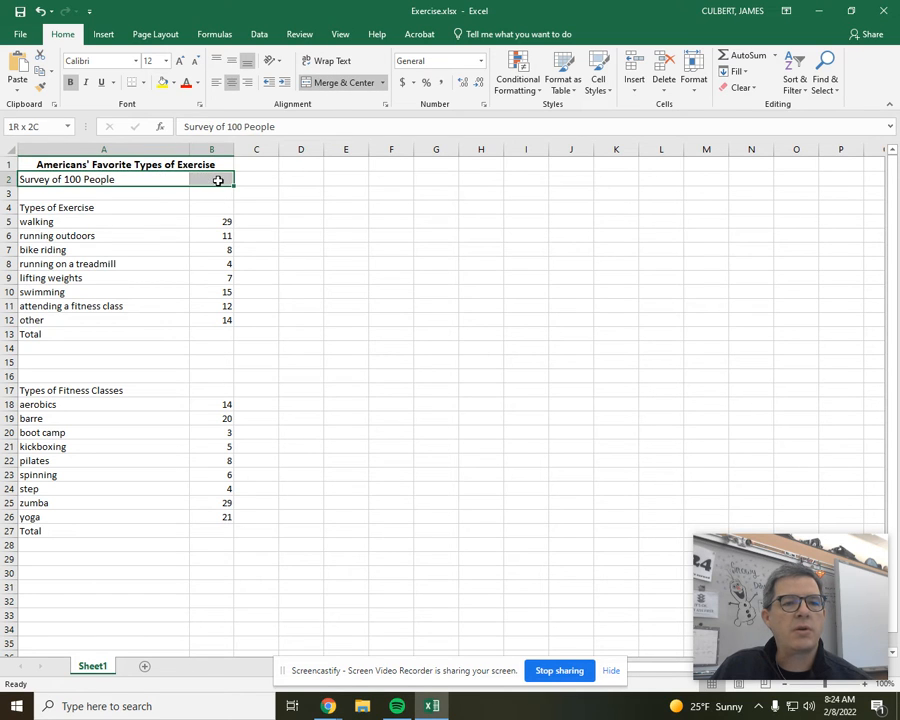
left_click(347, 86)
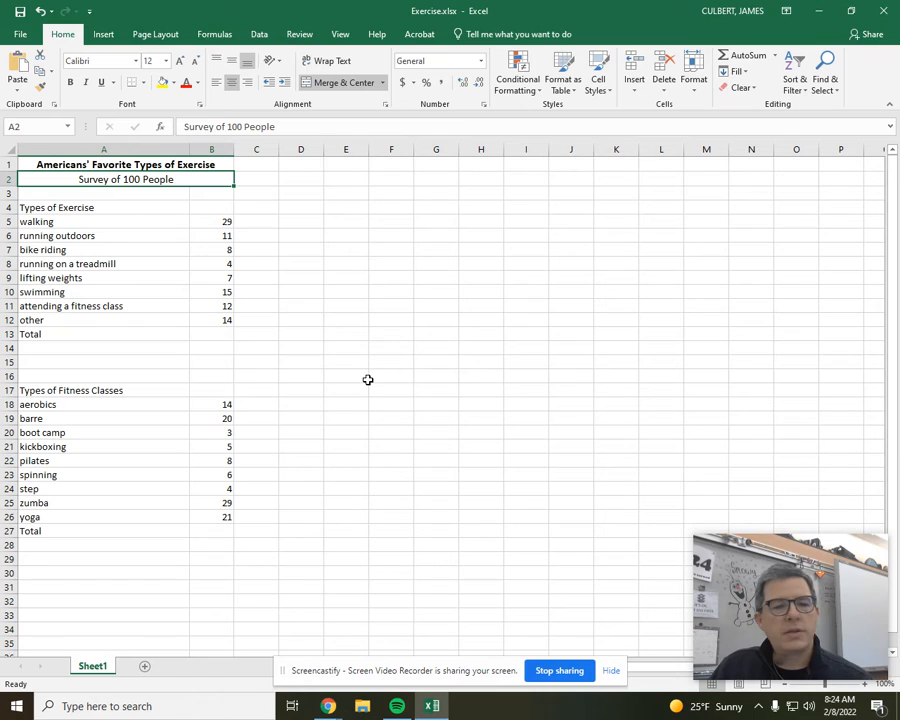
Use AutoSum to total B5:B12 in cell B13 and B18:B26 in cell B27
left_click(194, 332)
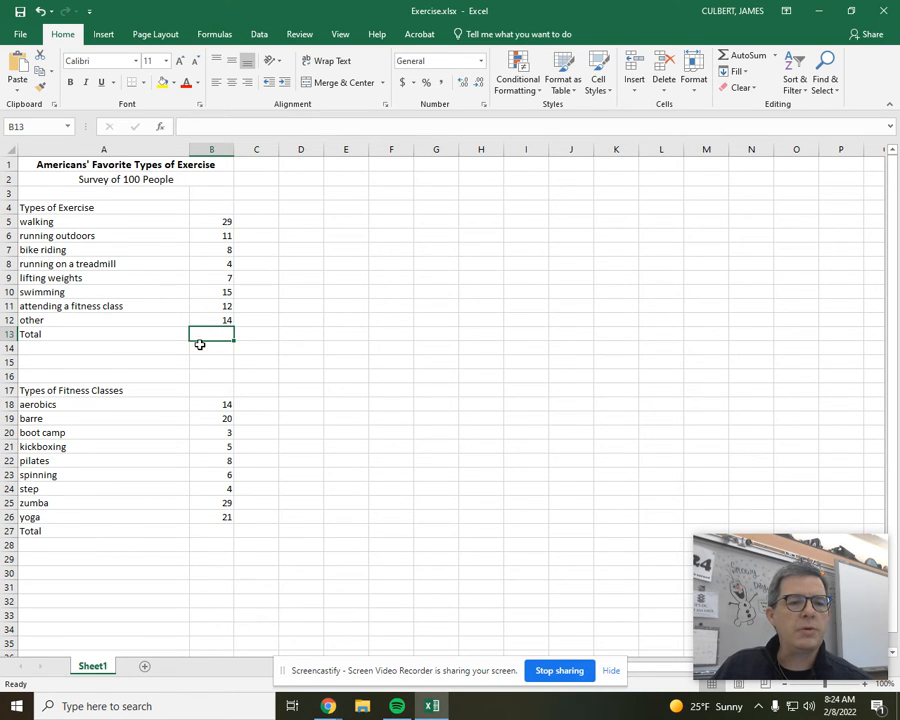
left_click(745, 56)
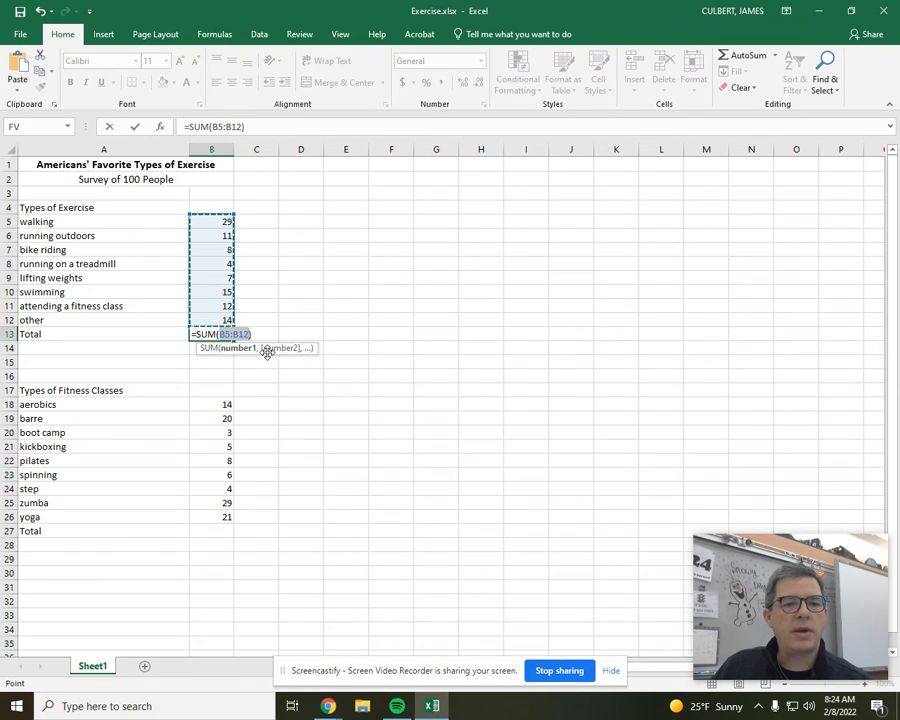
key("Return")
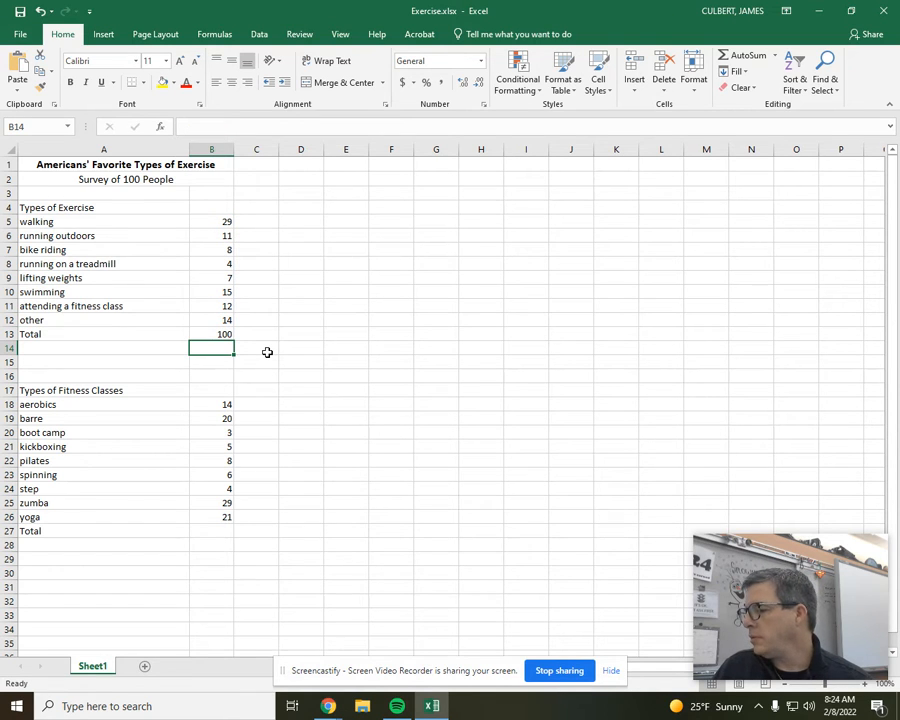
left_click(210, 531)
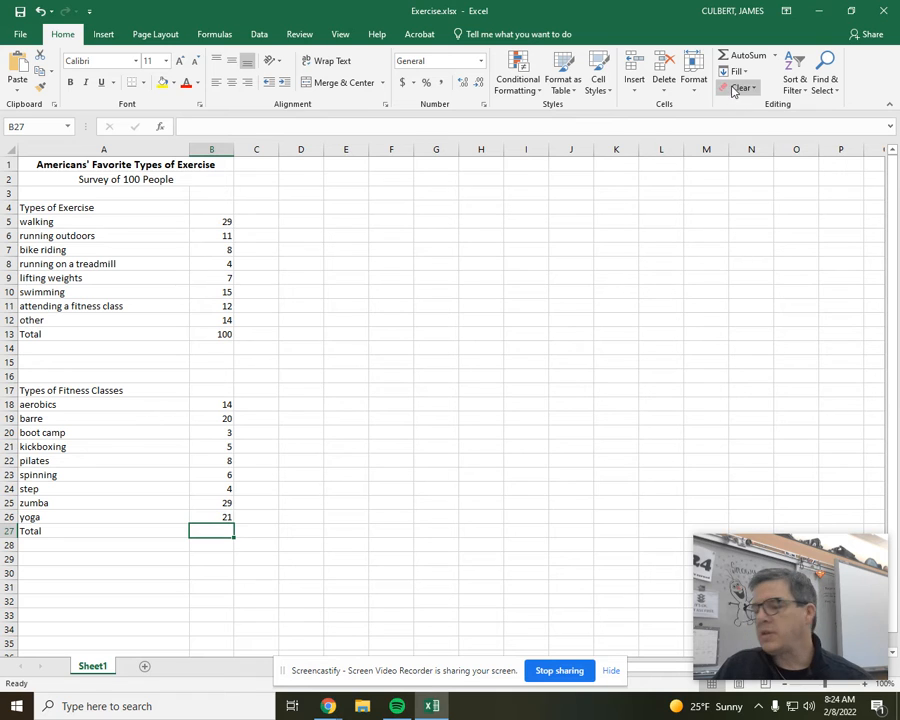
left_click(740, 56)
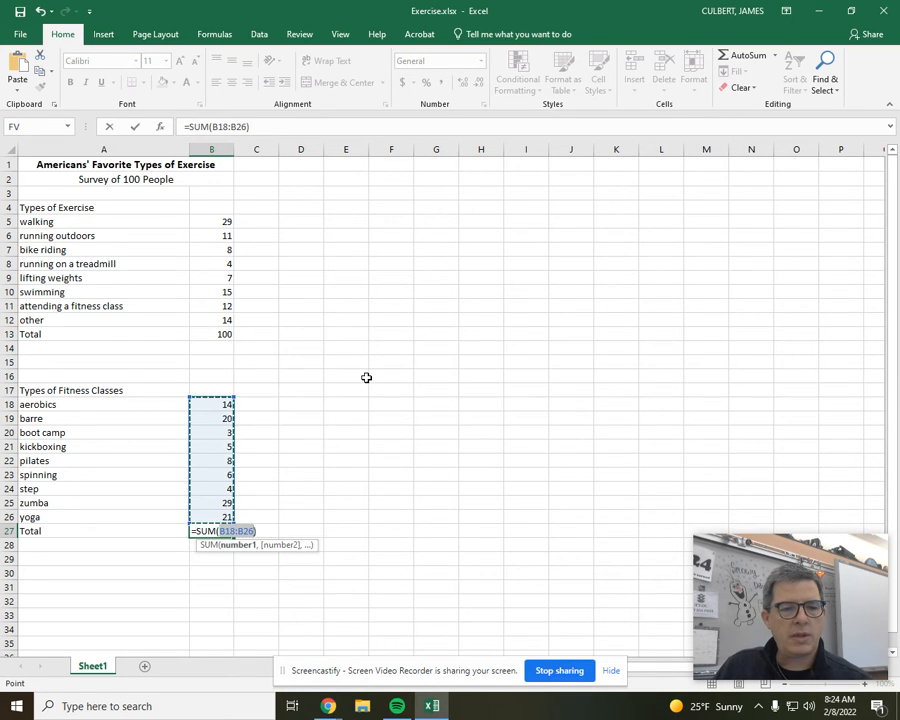
key("Return")
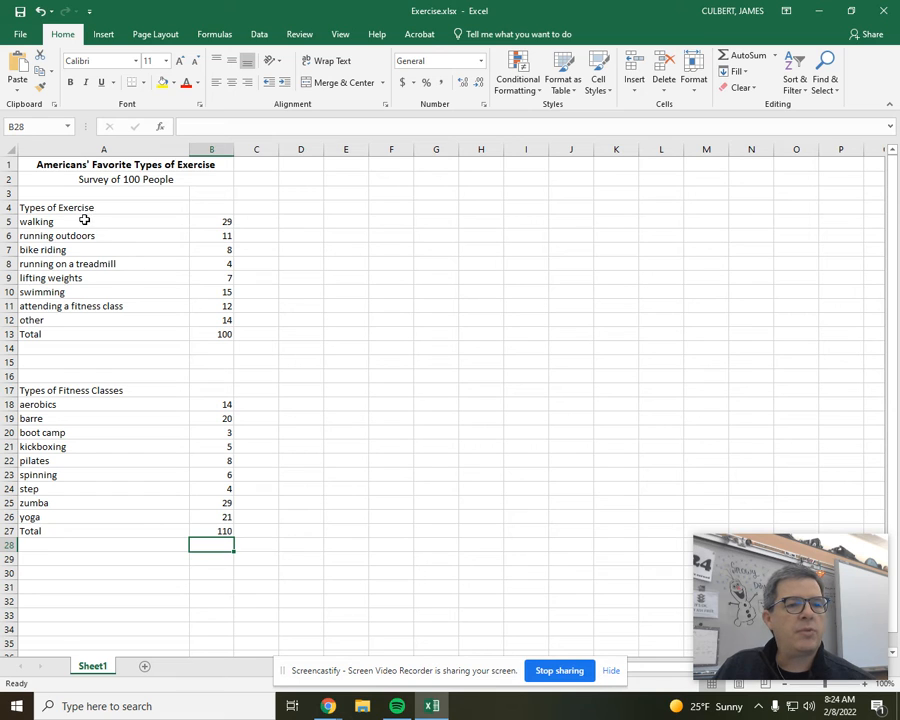
Insert a 2-D pie chart from the exercise types and their values in A5:B12, leaving out the total row
left_click_drag(85, 220, 218, 321)
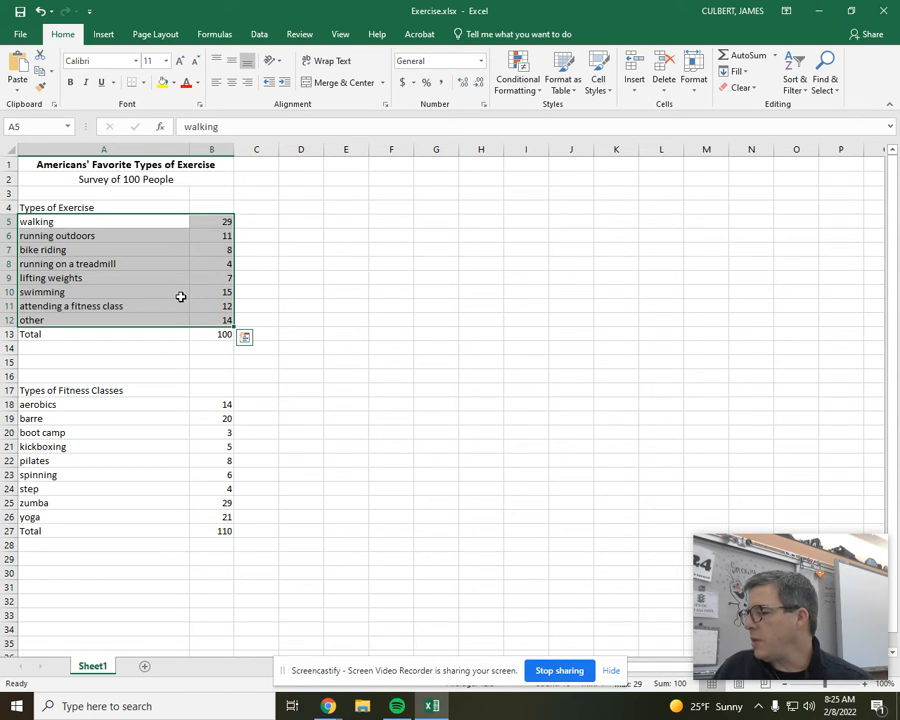
left_click(104, 34)
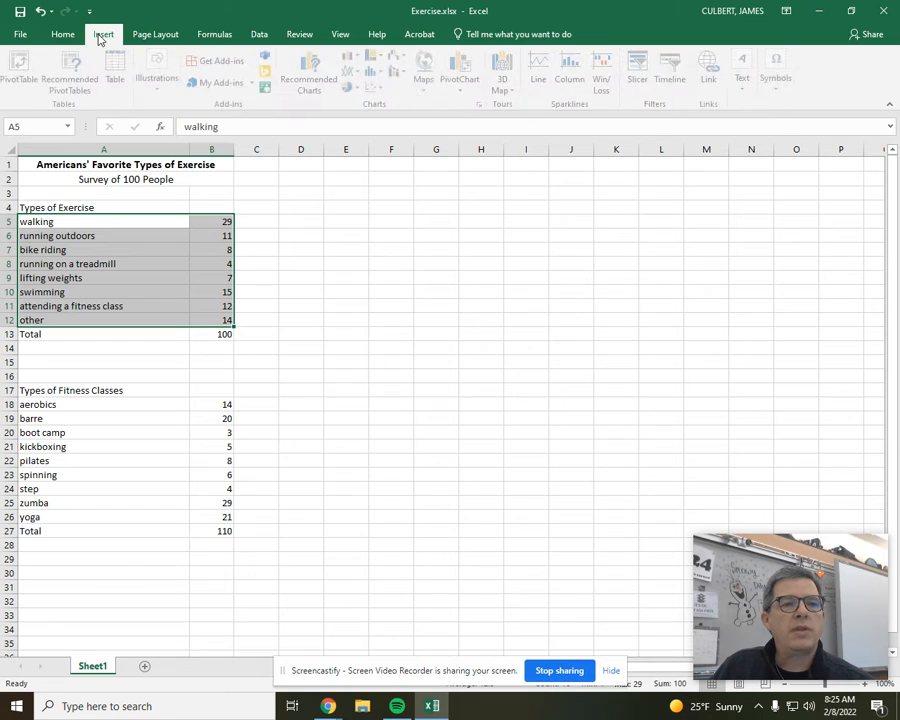
left_click(352, 87)
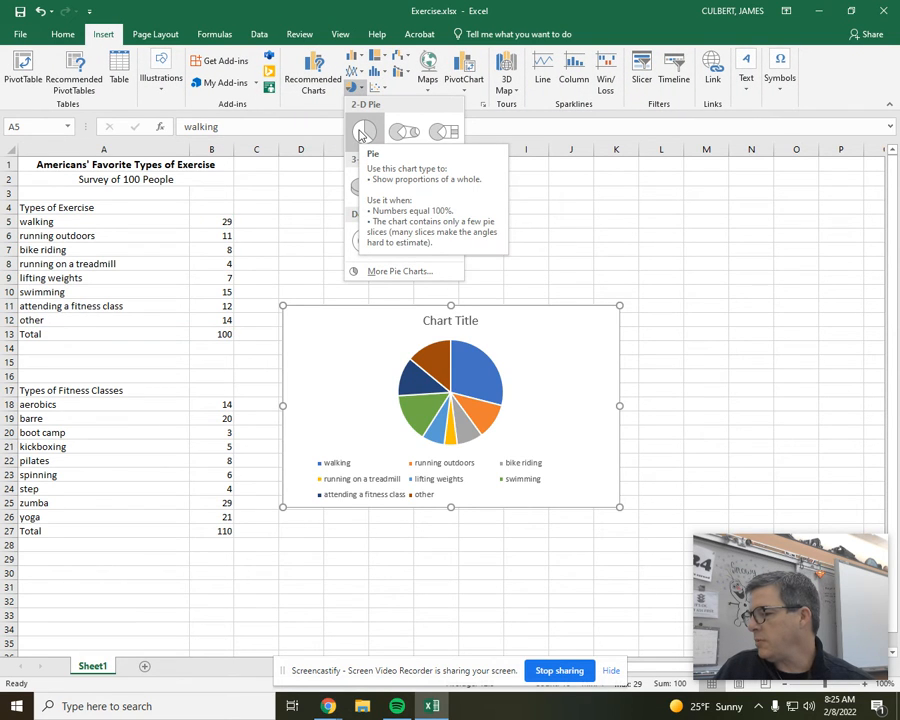
left_click(361, 133)
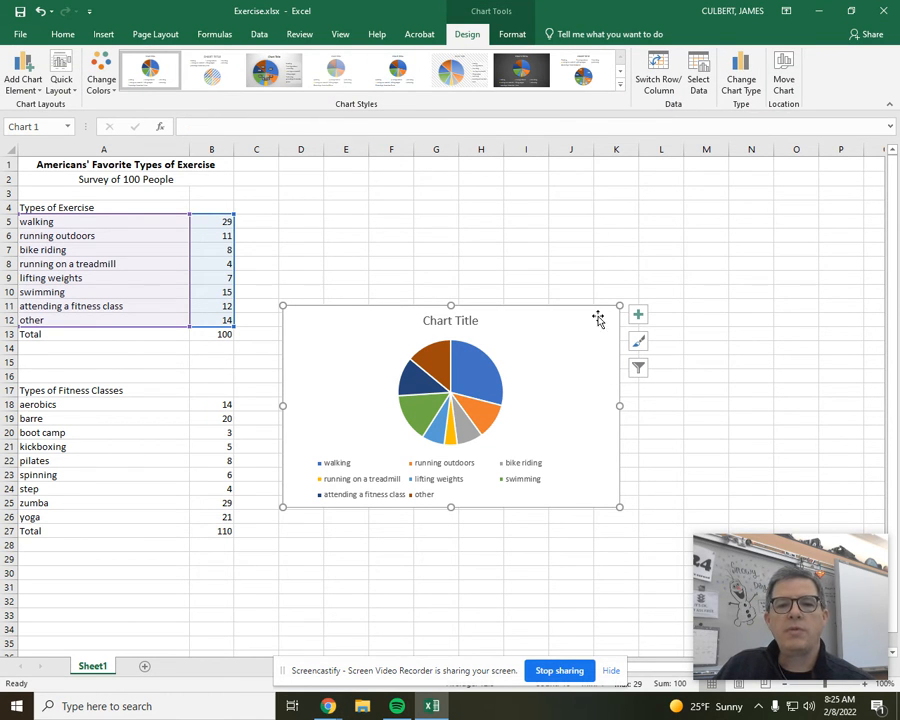
Move the pie chart to its own new sheet, keeping the default name Chart1
left_click(783, 80)
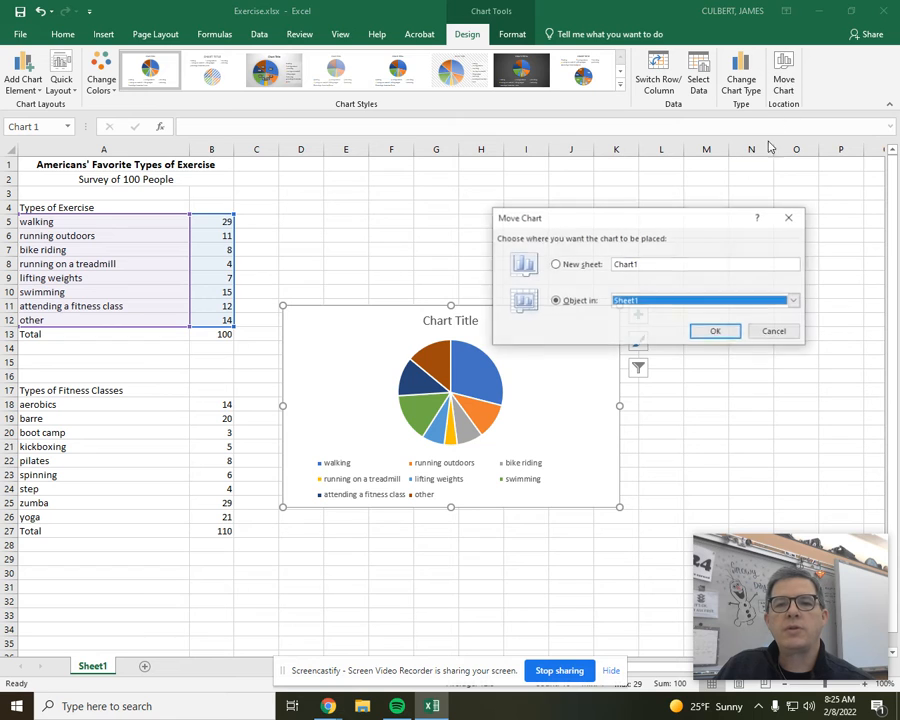
left_click(574, 268)
left_click(714, 331)
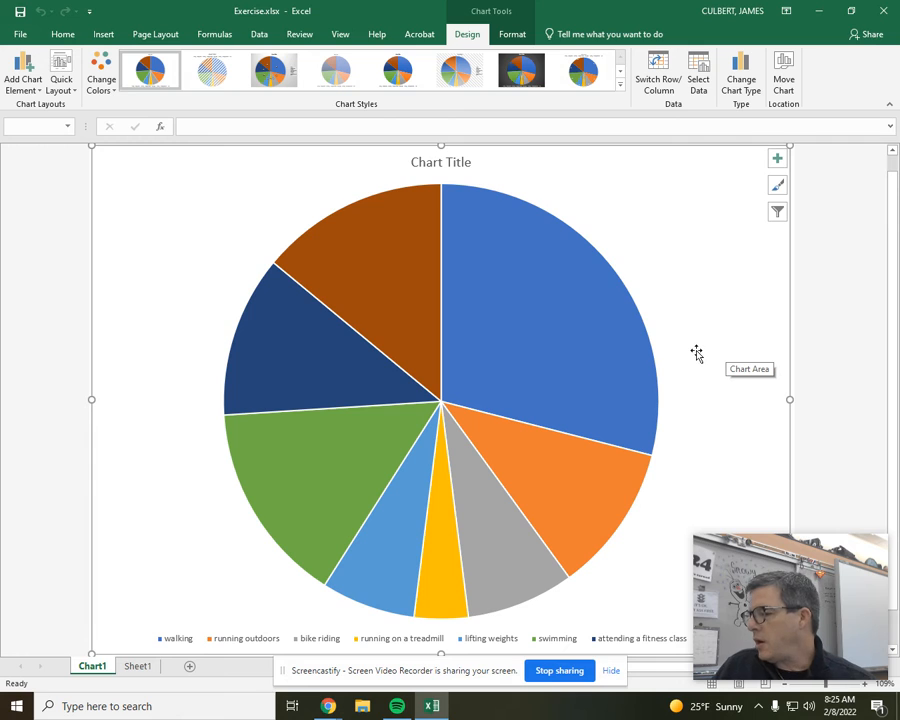
Replace the pie chart's placeholder title with "Types of Exercise"
left_click(443, 168)
double_click(443, 168)
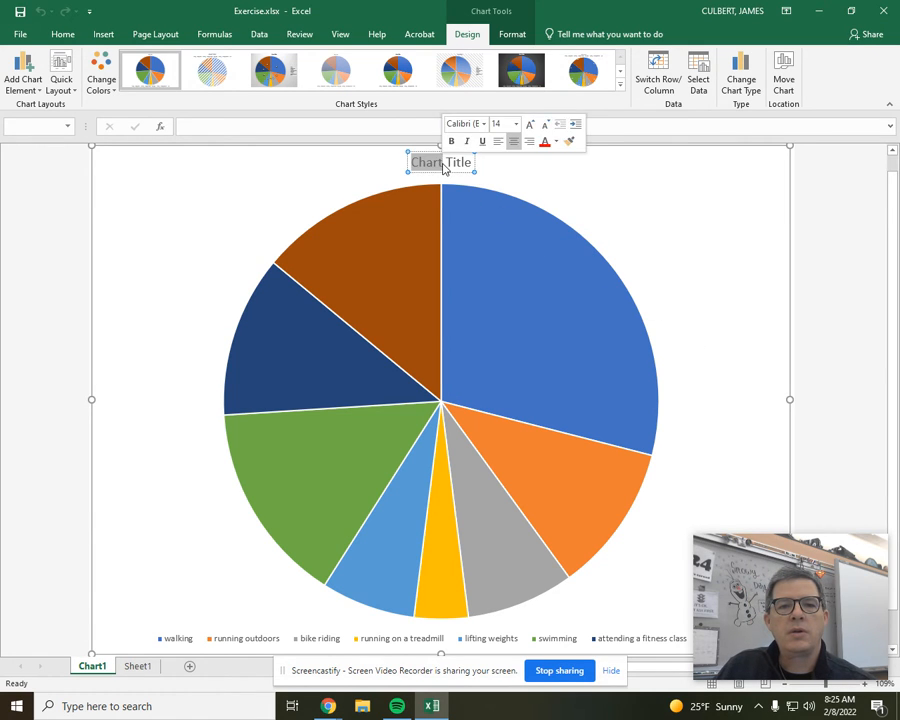
left_click(443, 163)
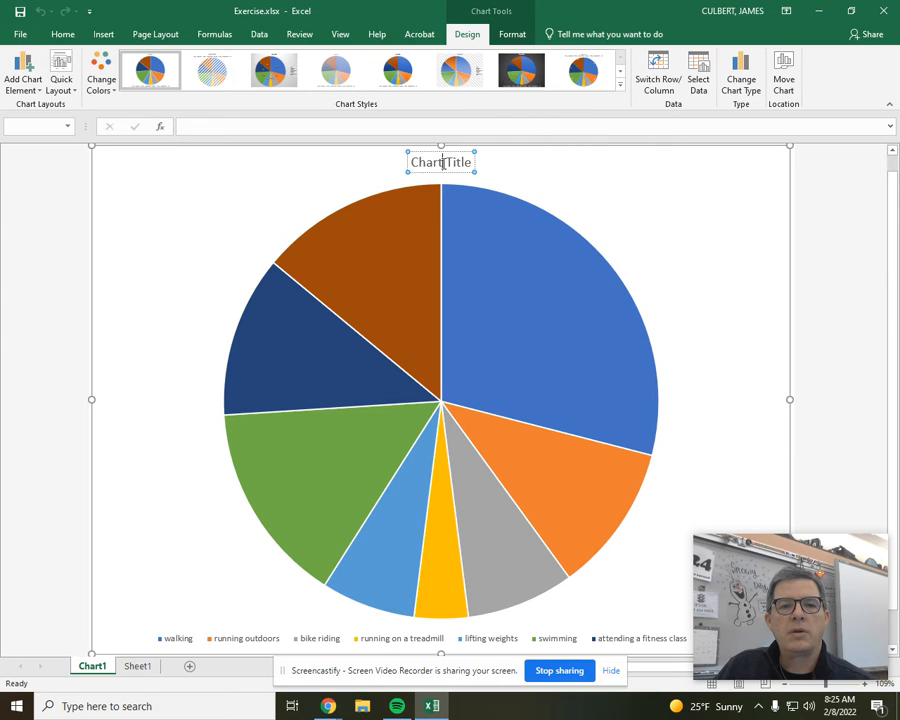
triple_click(443, 163)
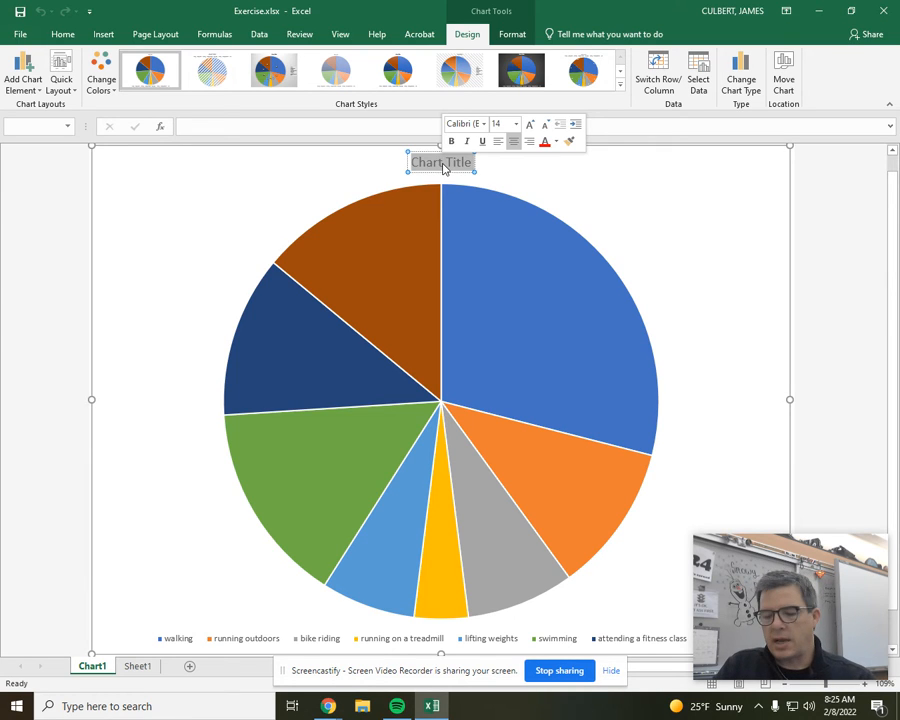
type("Types of")
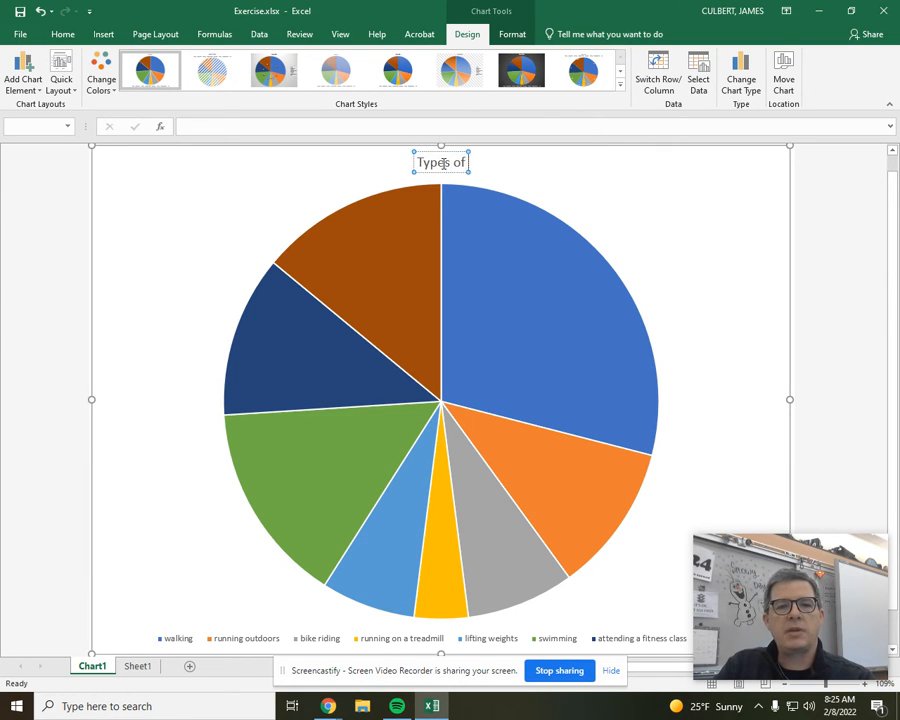
type(" Exercise")
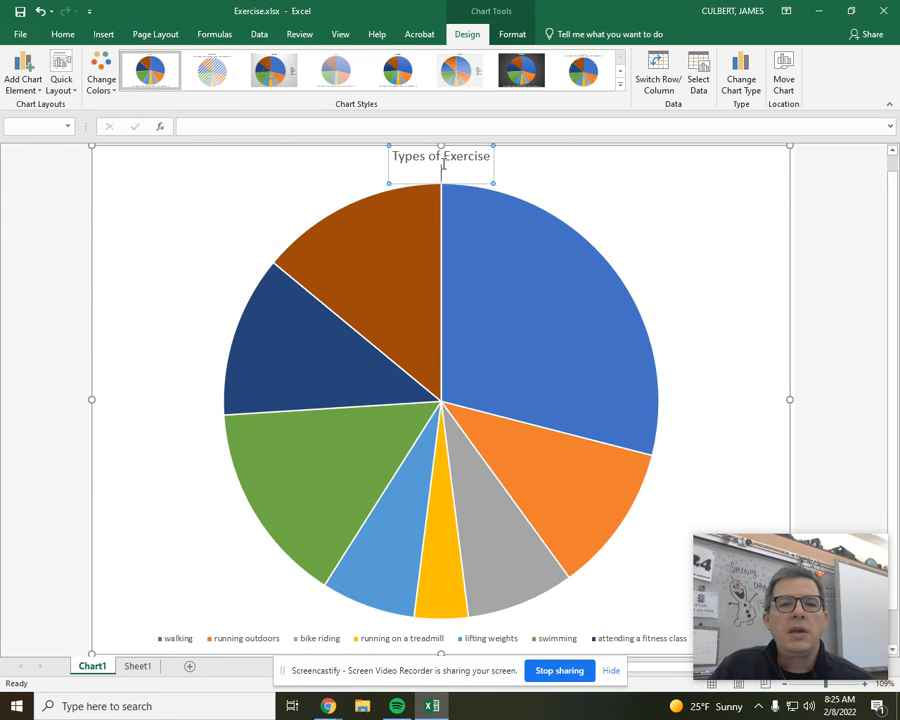
left_click(682, 209)
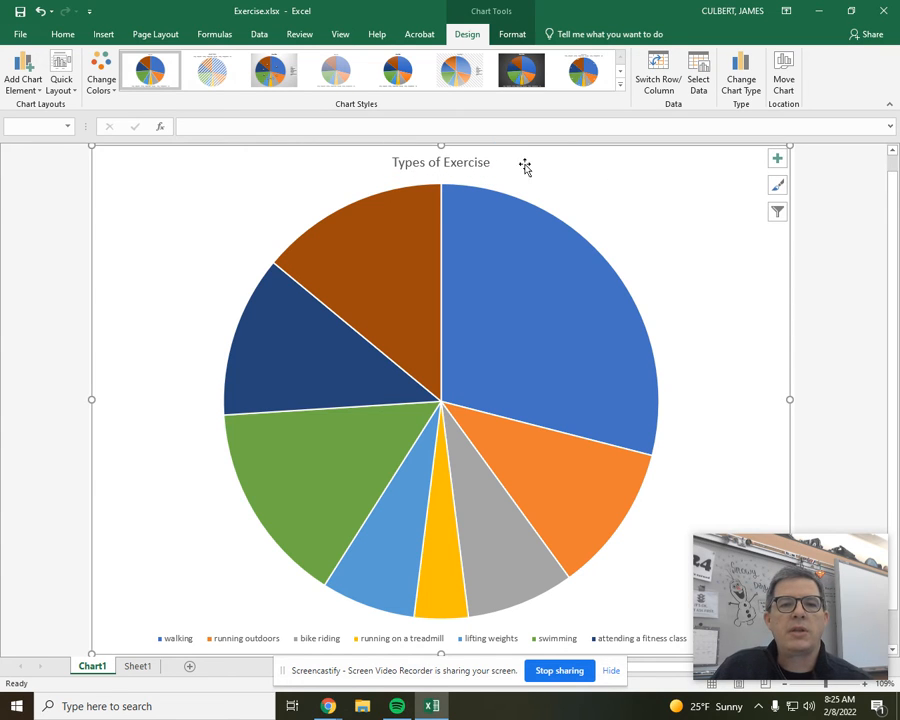
Set the font size of the "Types of Exercise" chart title to 32
left_click(472, 163)
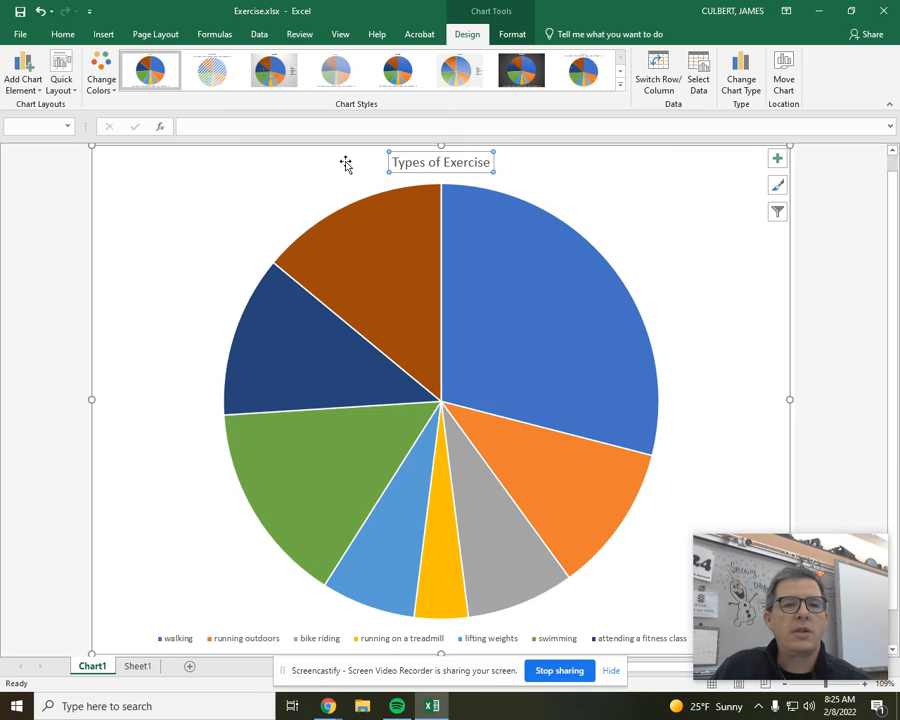
left_click(62, 35)
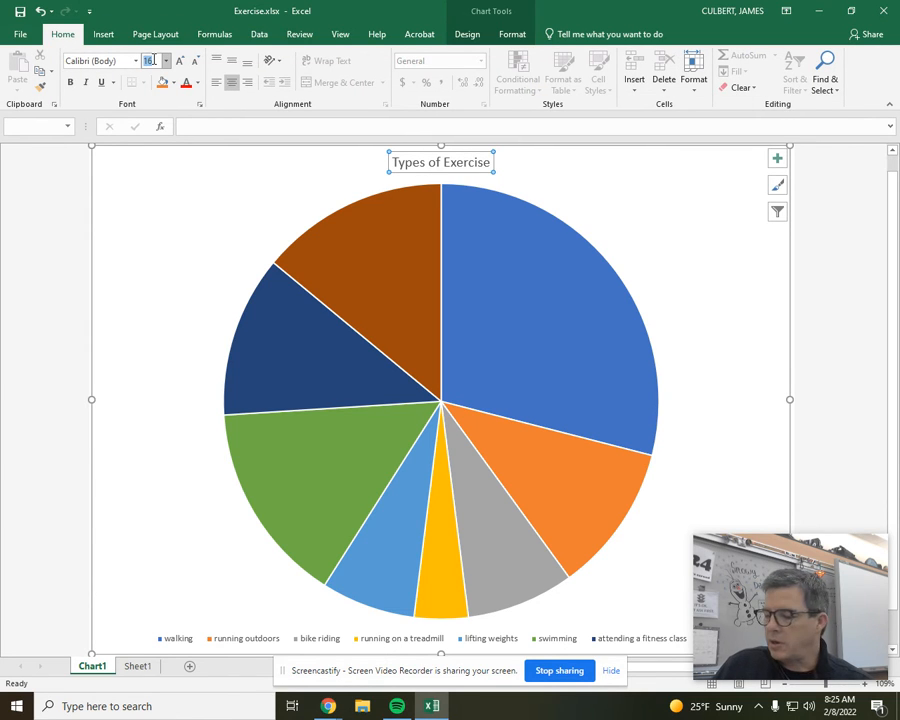
key("Return")
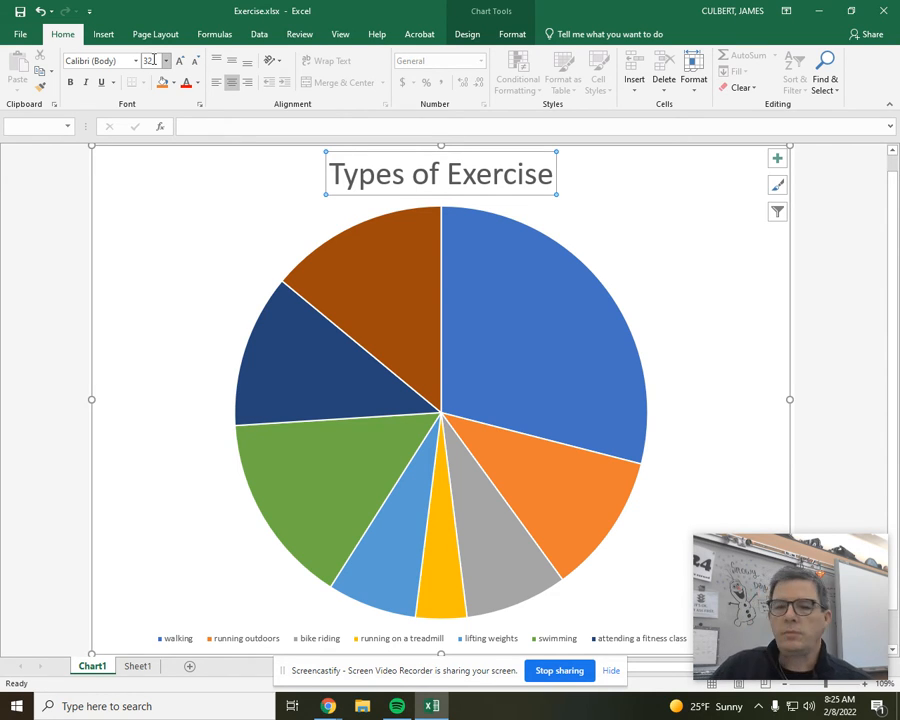
Add data labels at the outside end of the pie slices, showing percentages instead of values
left_click(777, 158)
left_click(809, 190)
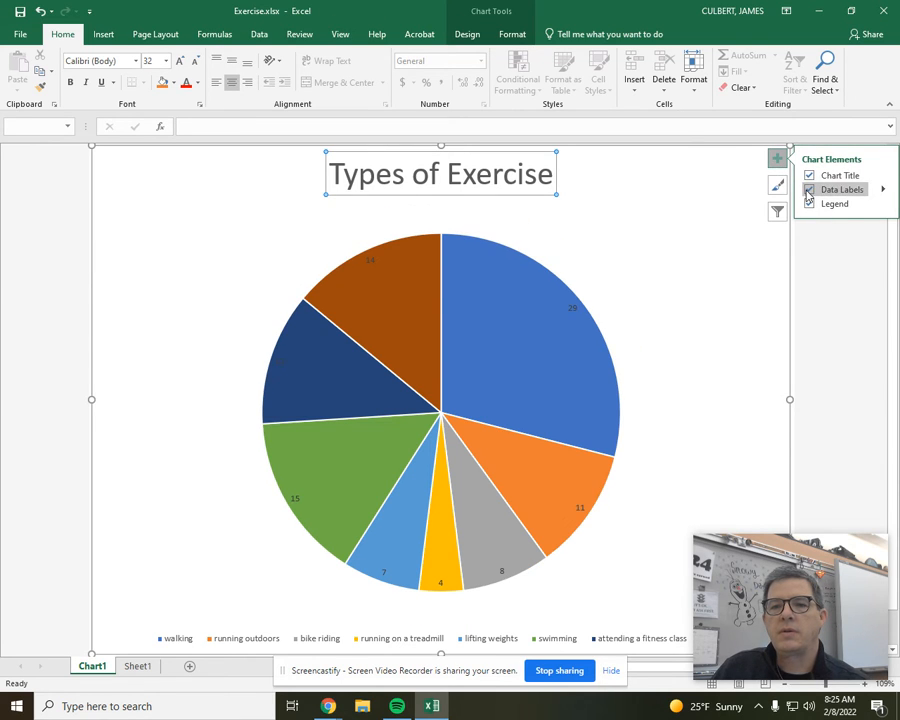
left_click(883, 190)
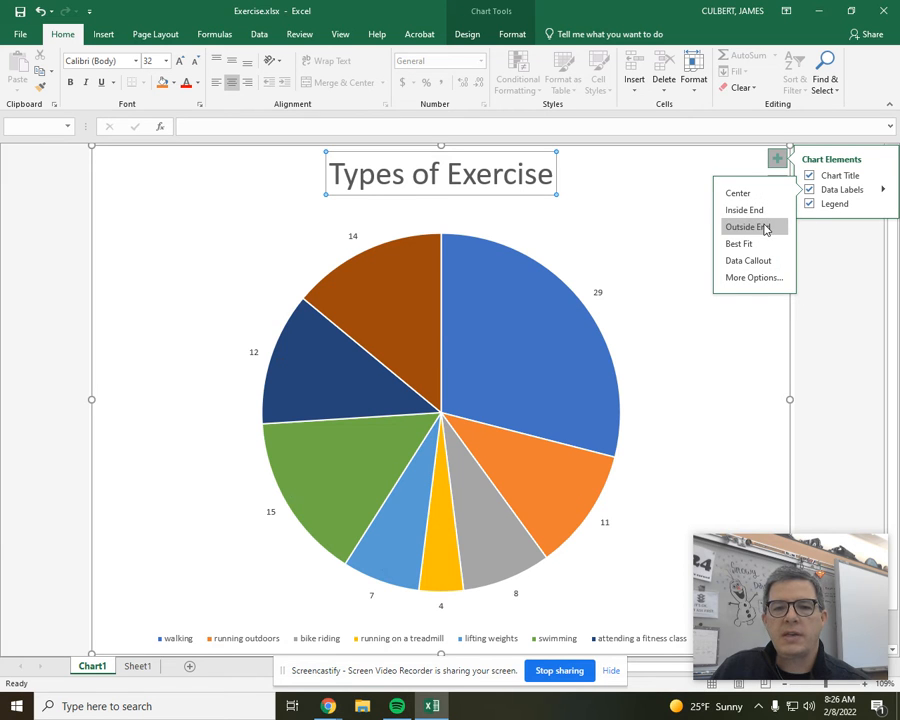
left_click(765, 278)
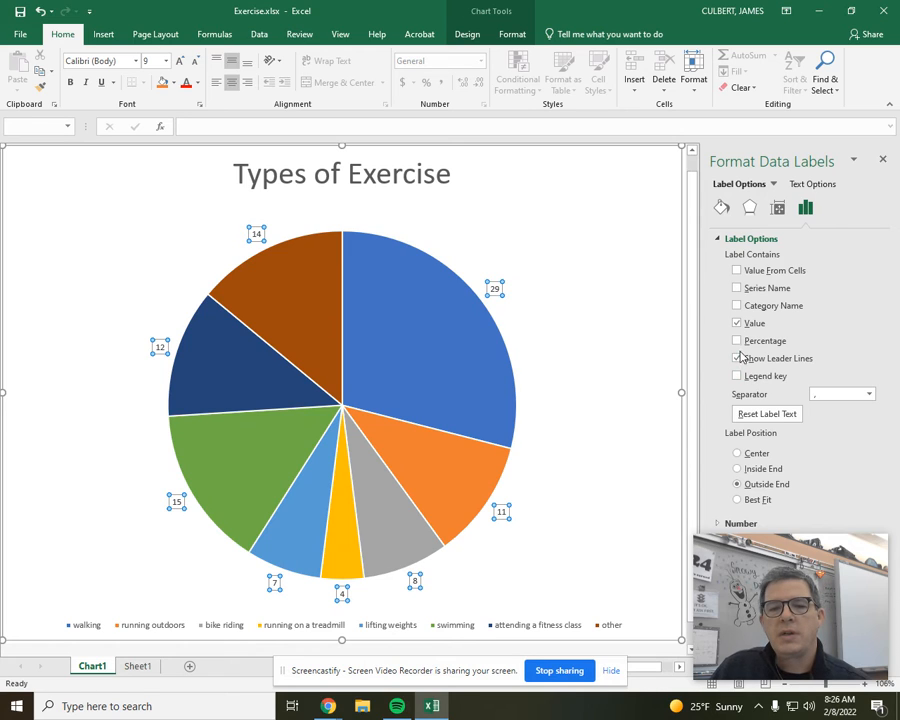
left_click(737, 324)
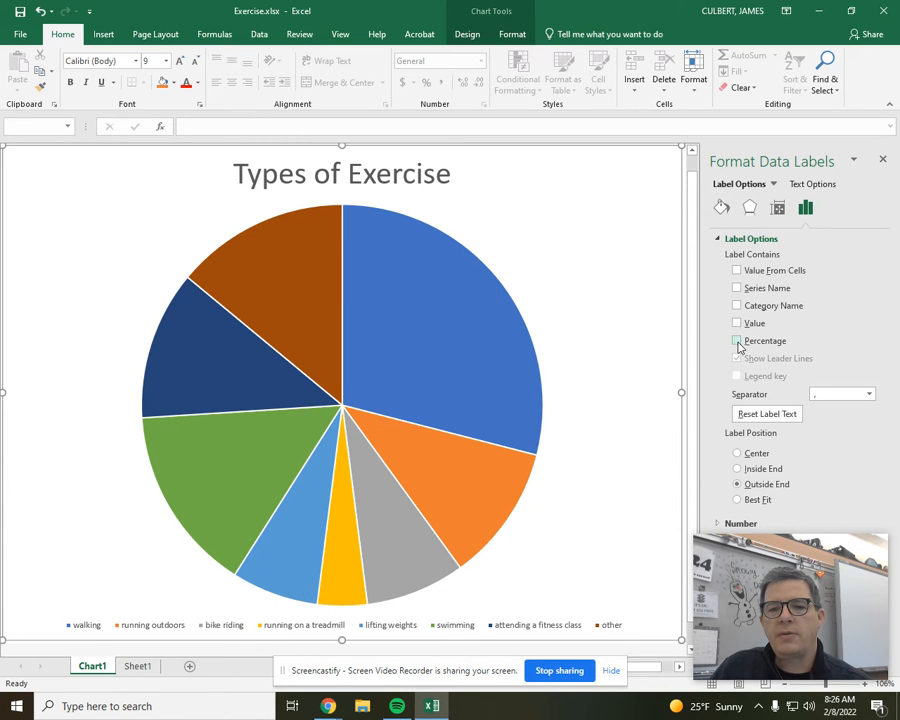
left_click(737, 341)
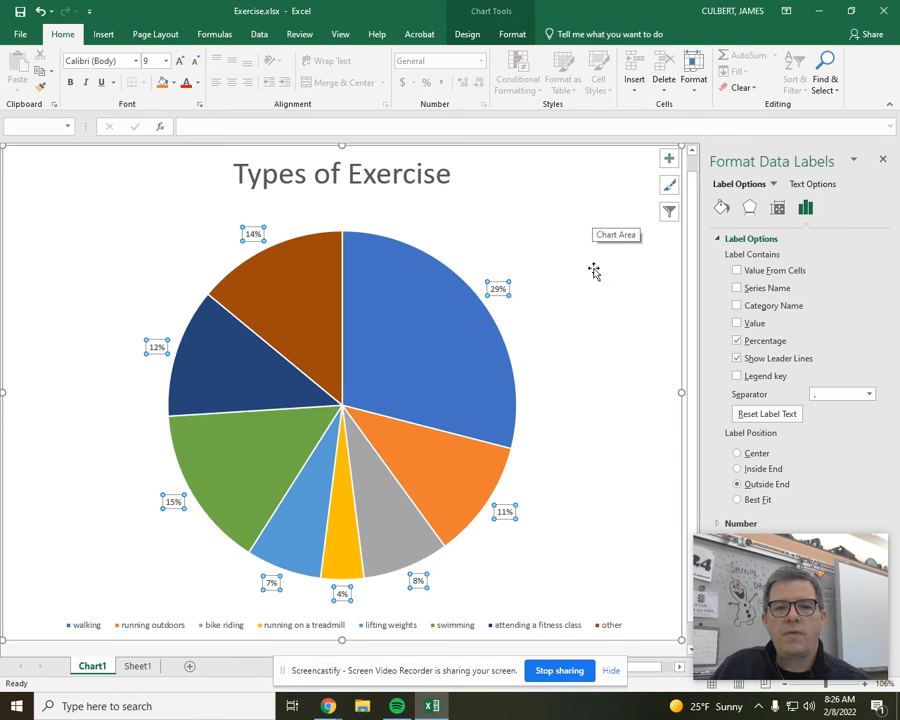
Set the legend position to Right and pull only the walking slice out of the pie by about 19%
left_click(515, 632)
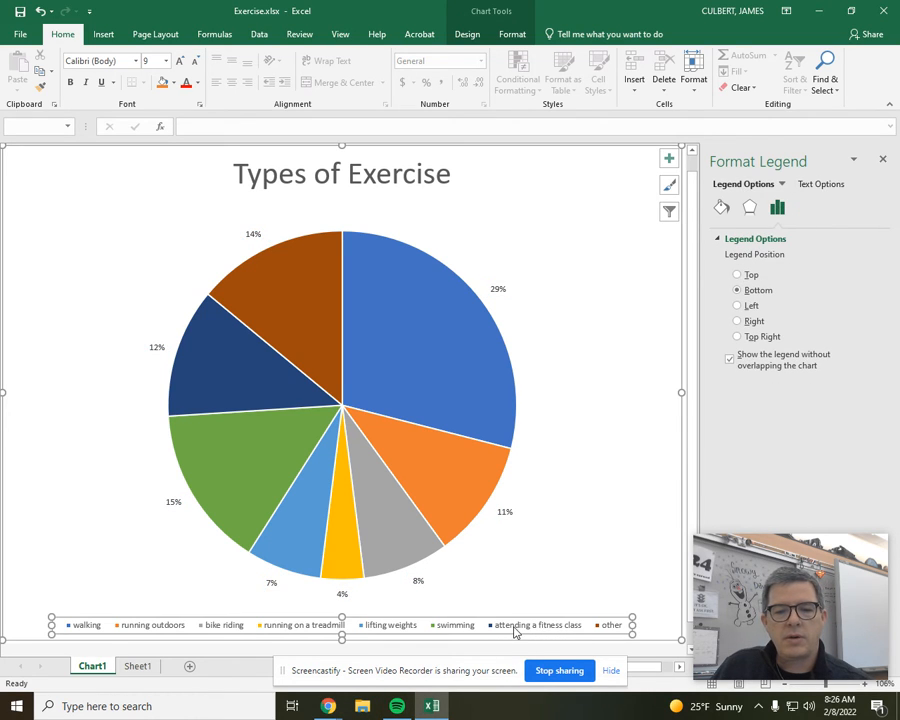
right_click(517, 632)
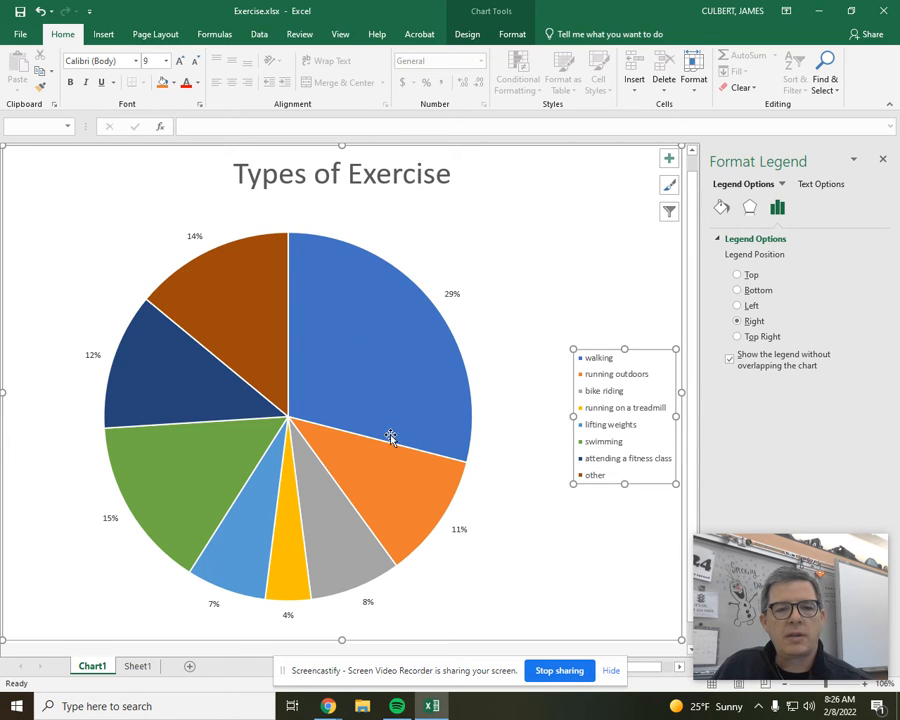
left_click(363, 344)
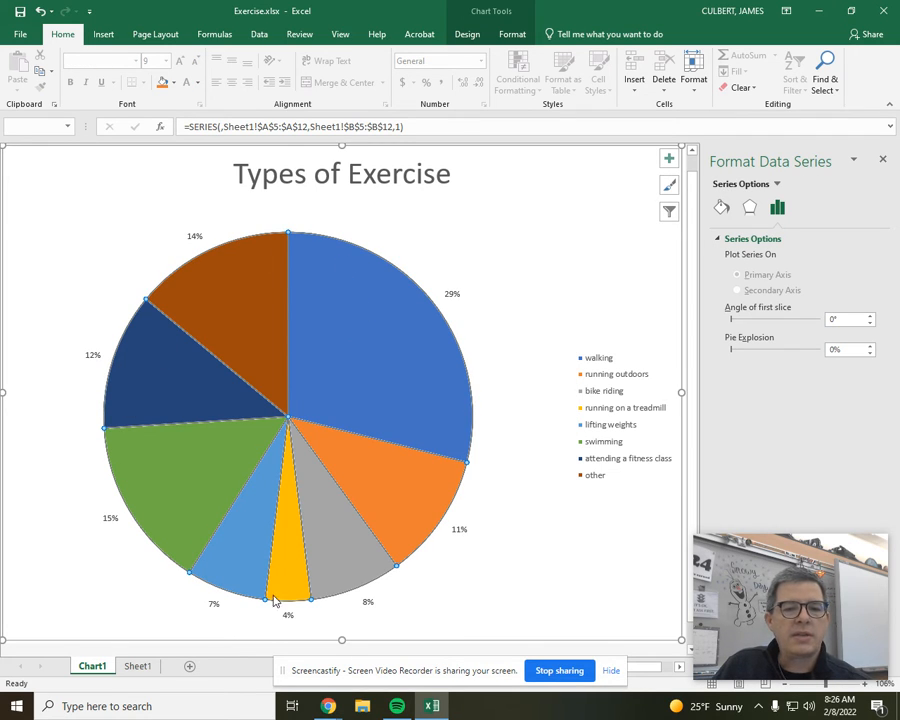
left_click(384, 373)
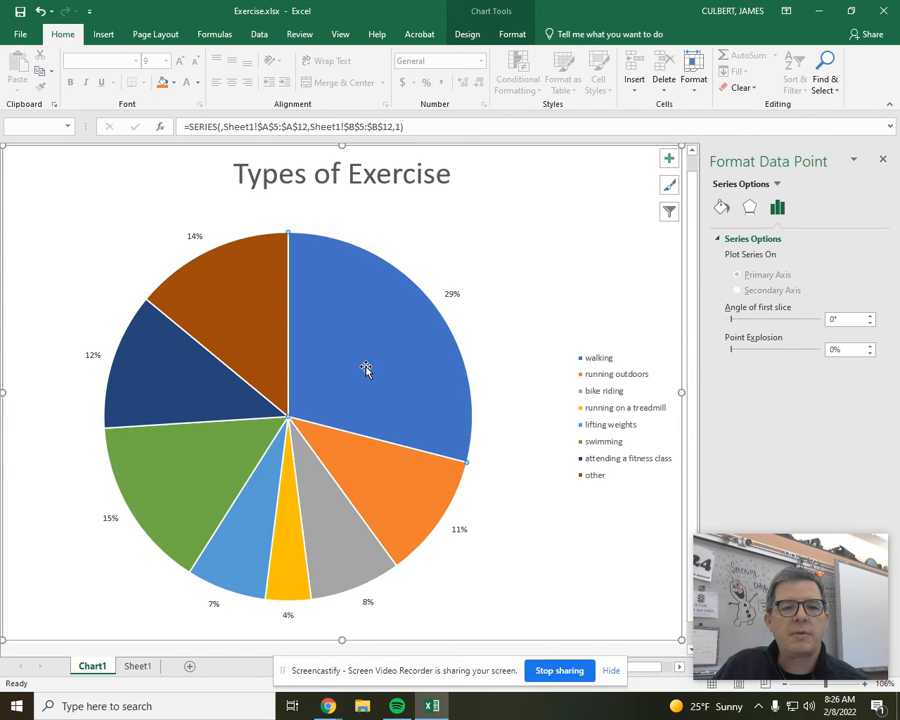
left_click_drag(368, 364, 401, 356)
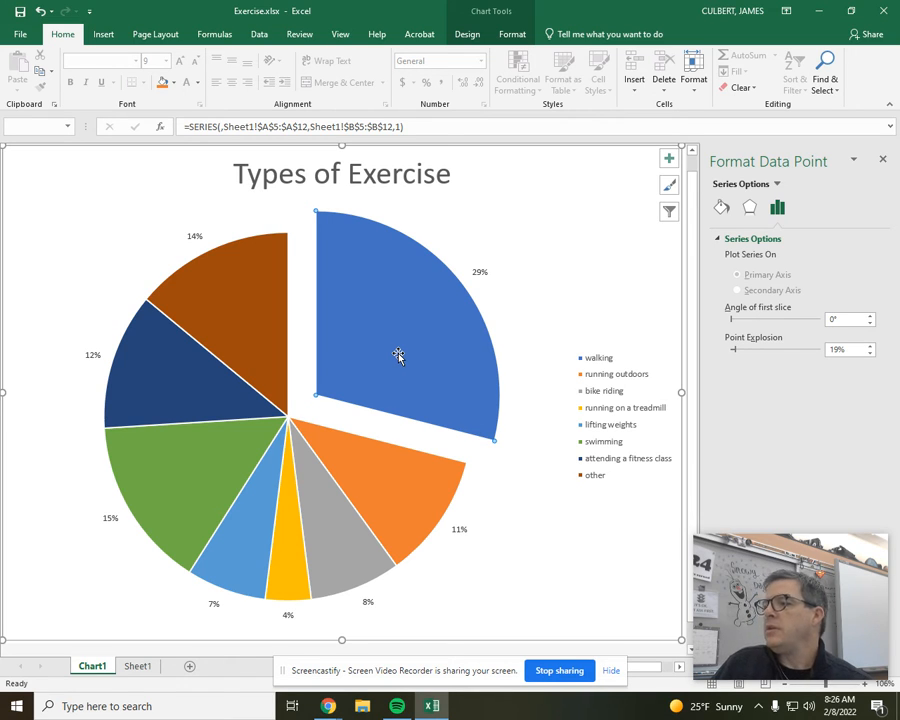
Insert a 2-D pie chart on Sheet1 from the fitness classes and their values in A18:B26, leaving out the total row
left_click(137, 669)
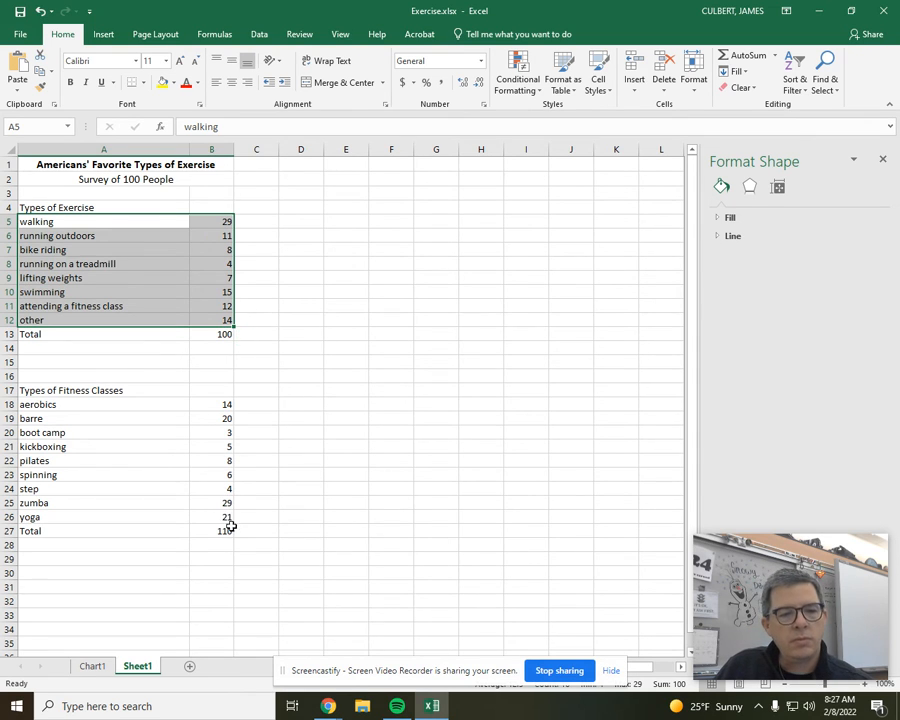
left_click(218, 530)
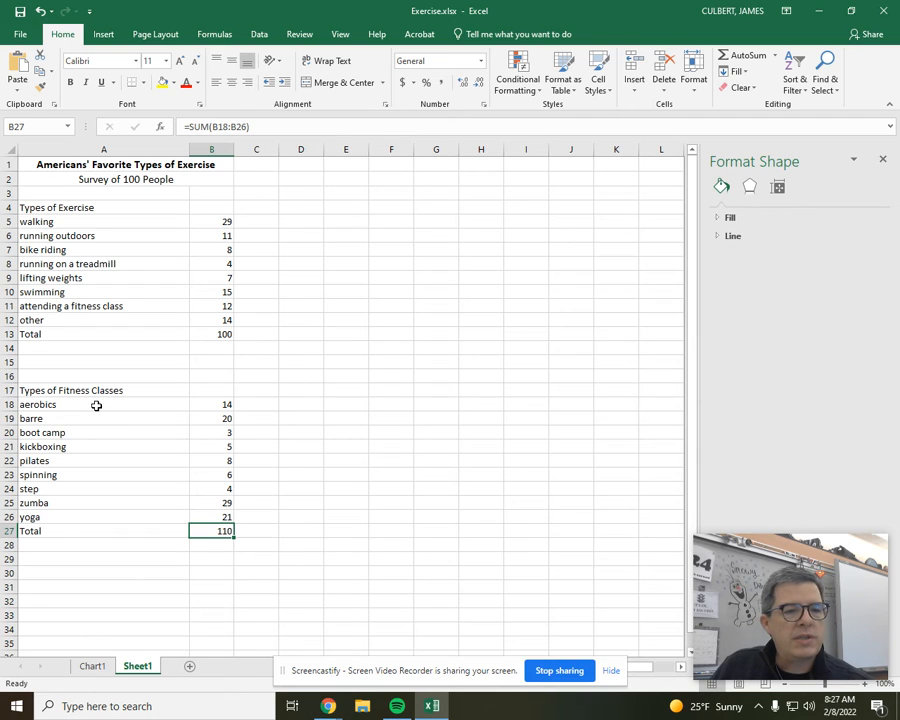
left_click_drag(96, 405, 225, 516)
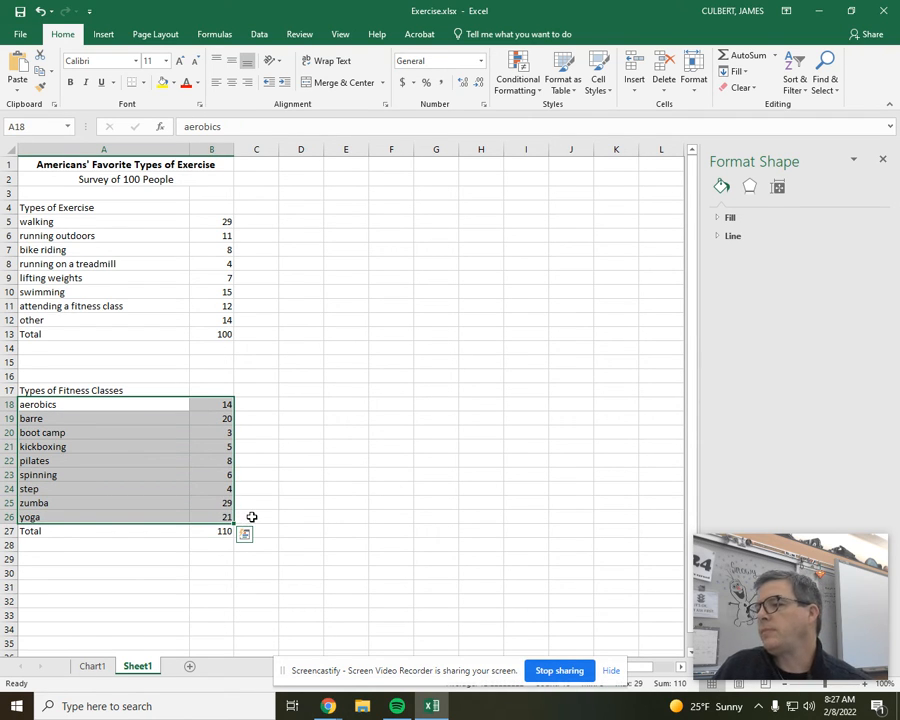
left_click(103, 36)
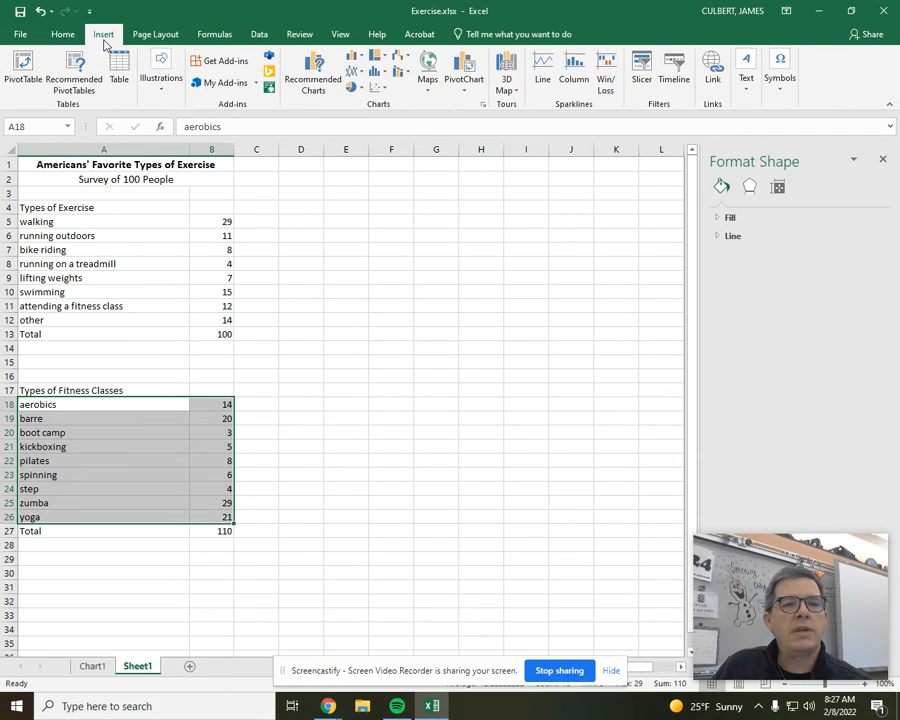
left_click(351, 87)
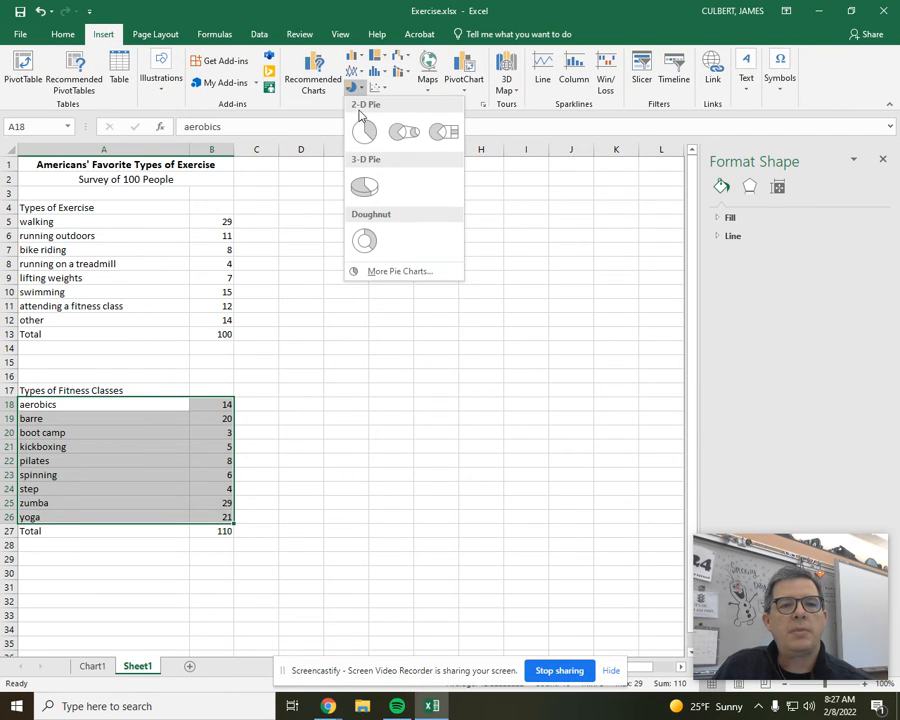
left_click(364, 130)
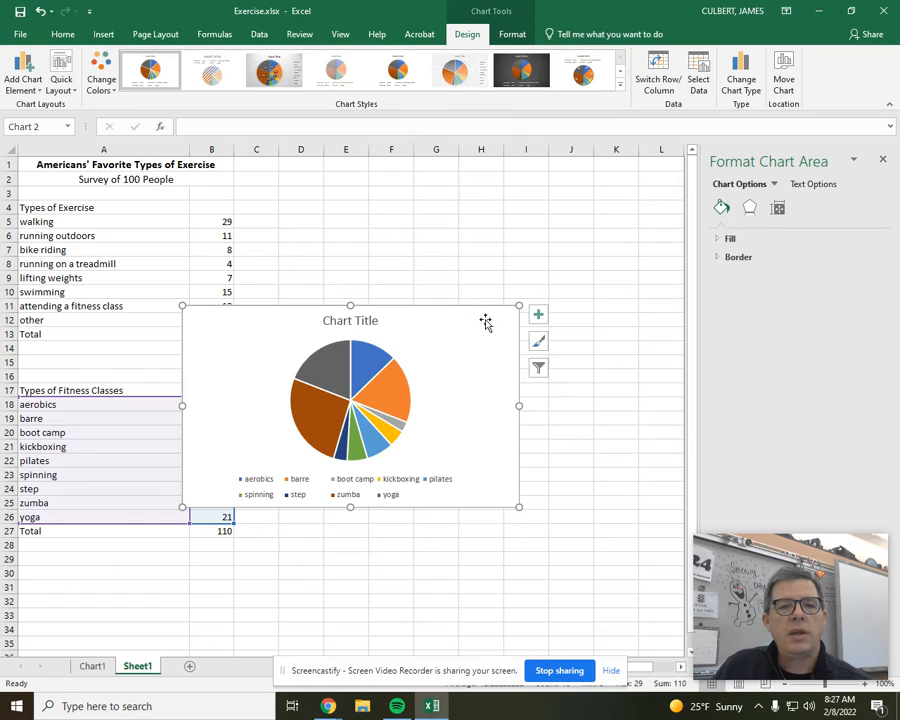
Move the fitness classes pie chart to its own new sheet, keeping the default name Chart2
left_click(784, 72)
left_click(564, 265)
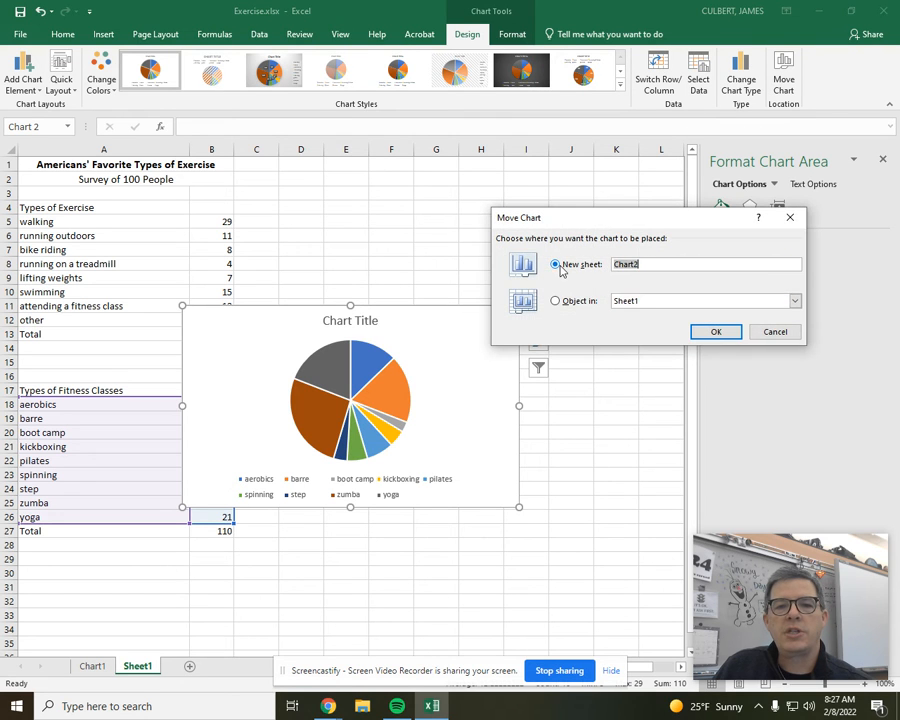
left_click(719, 333)
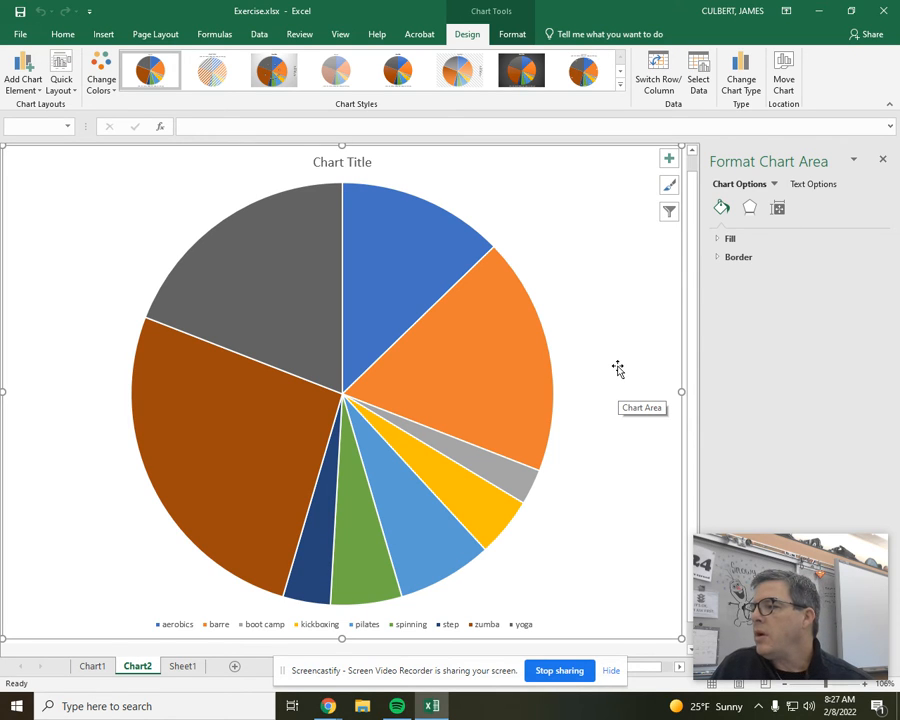
Replace the placeholder title of the chart on Chart2 with "Types of Fitness Classes"
left_click(335, 163)
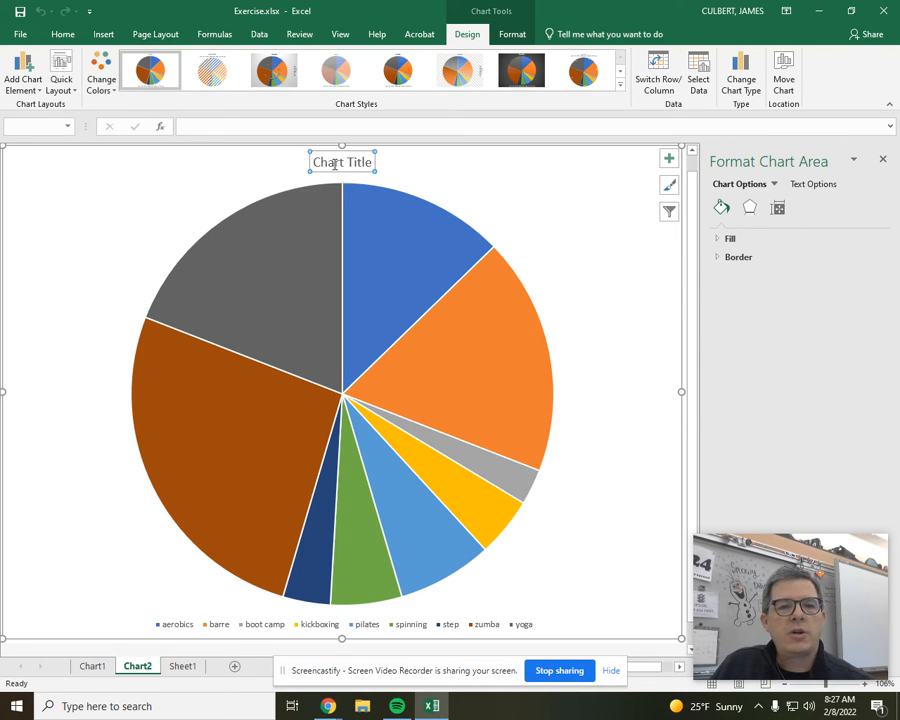
double_click(335, 163)
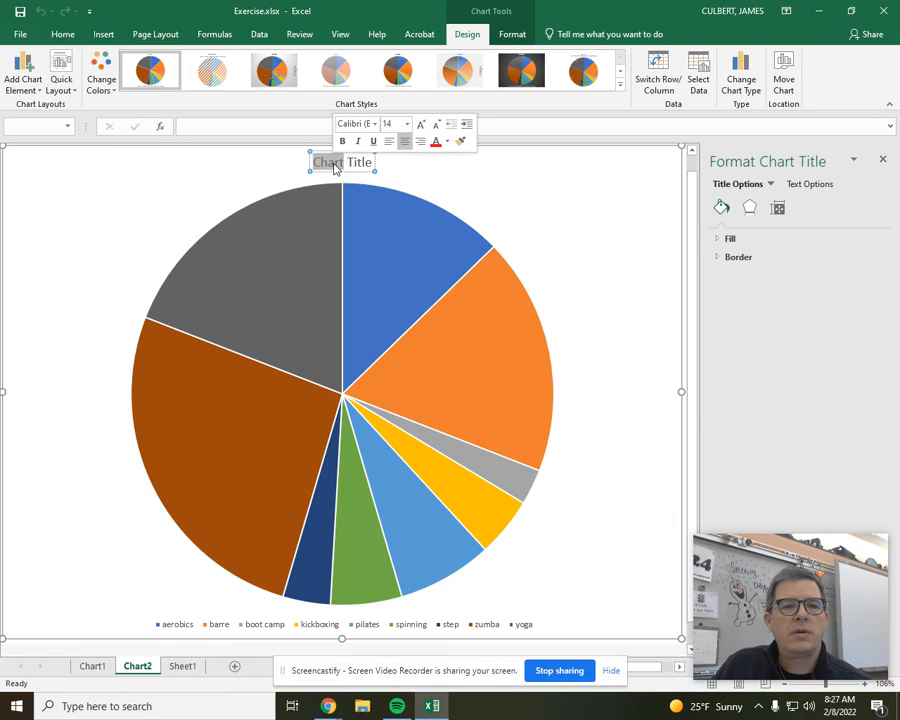
triple_click(335, 165)
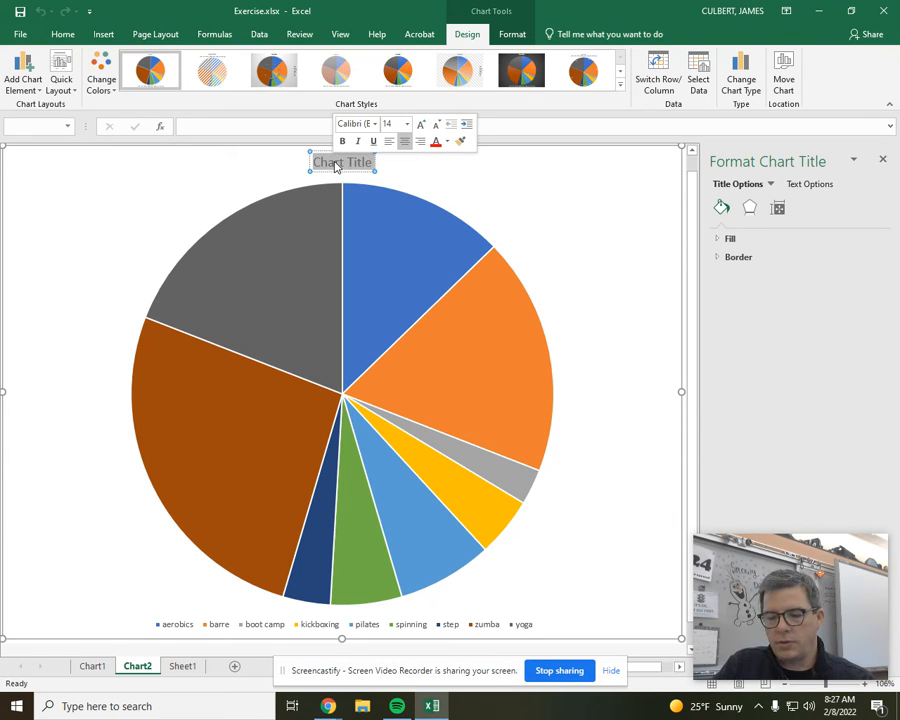
type("Types of Fi")
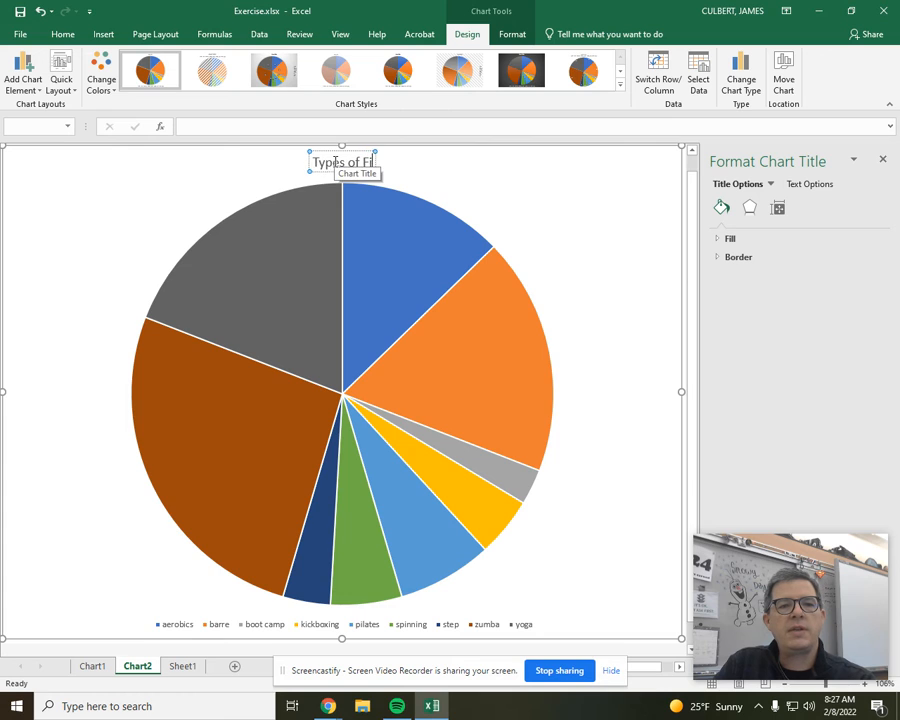
type("tness Classes")
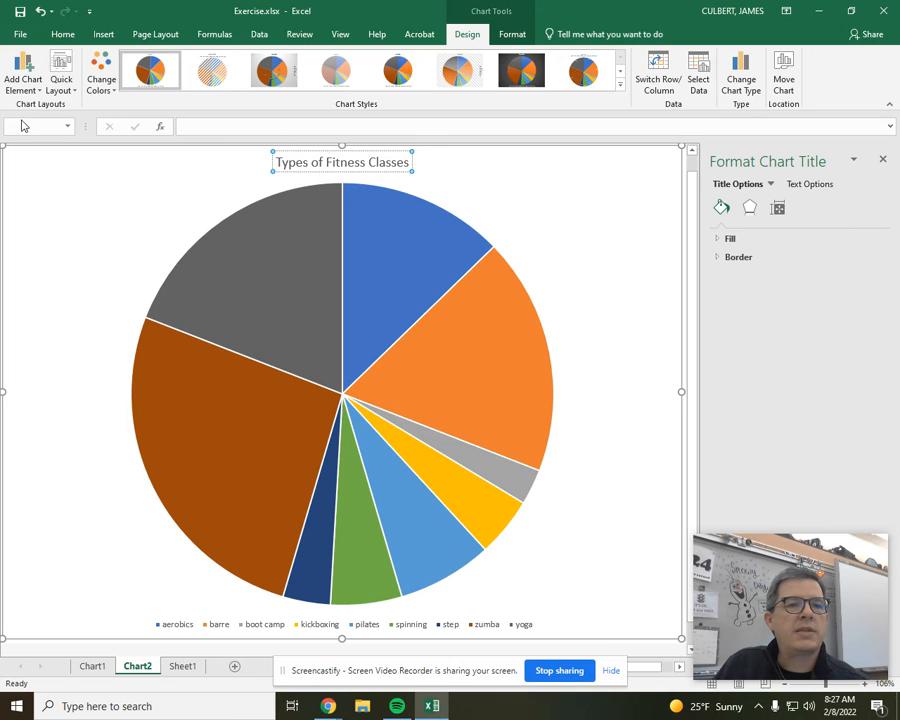
left_click(84, 177)
Set the font size of the "Types of Fitness Classes" chart title to 32
left_click(281, 164)
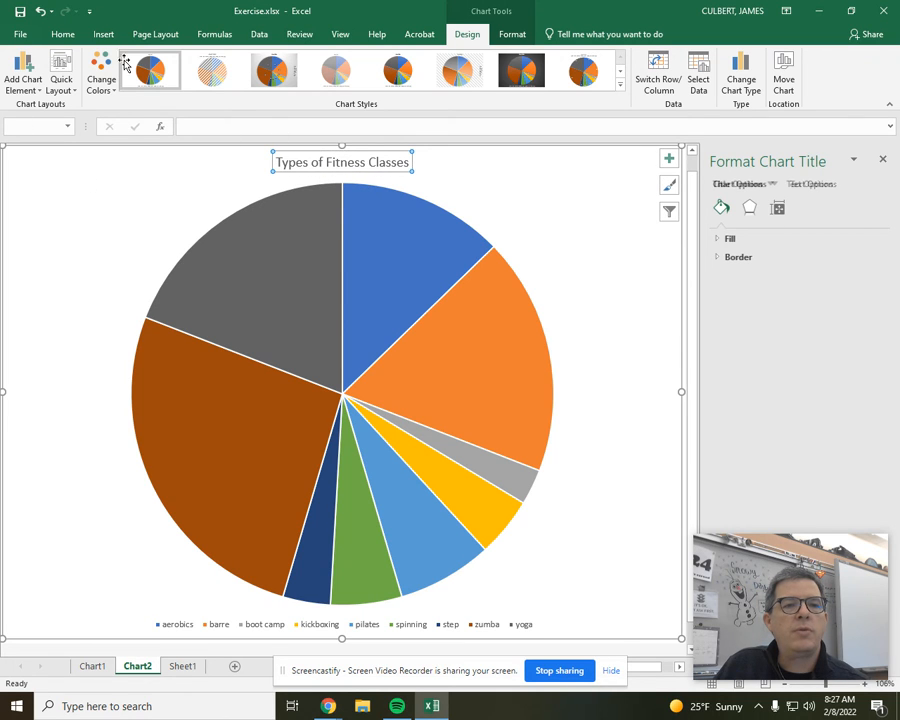
left_click(62, 34)
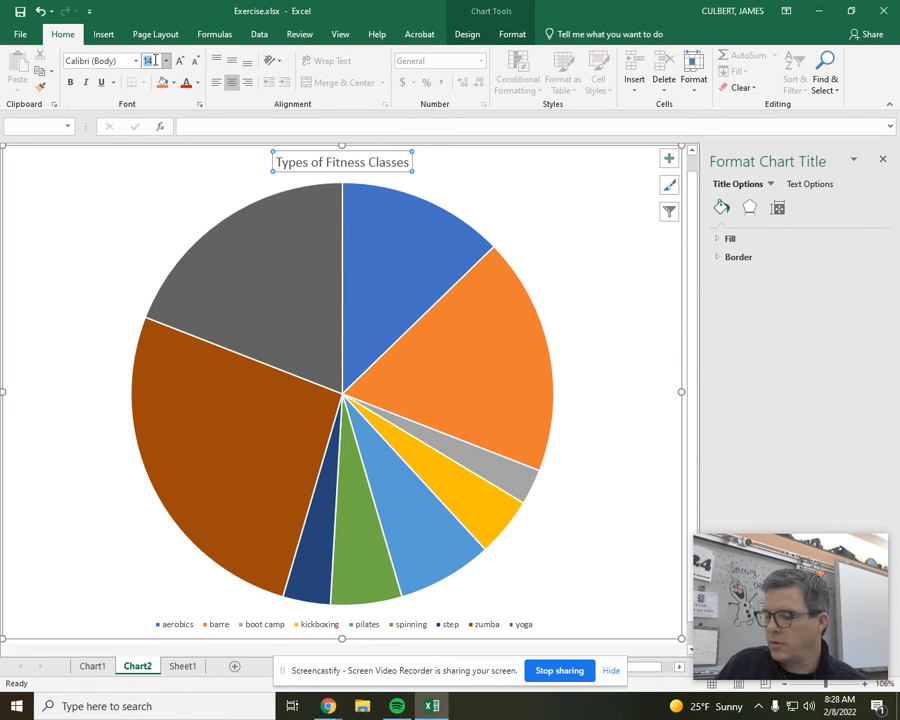
type("32")
key("Return")
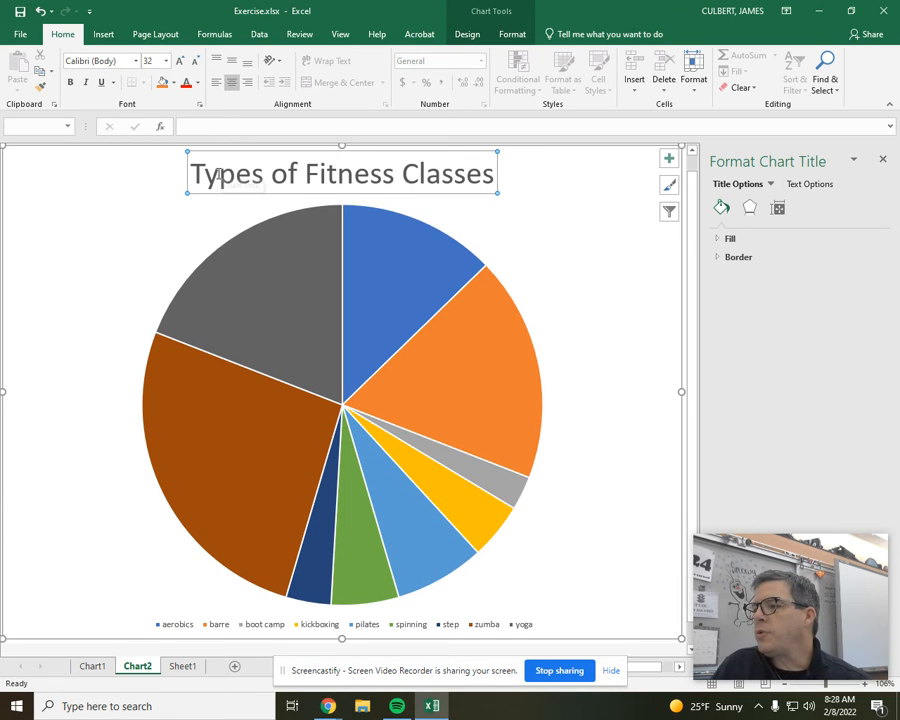
Add data labels at the outside end of the slices in the "Types of Fitness Classes" pie chart
left_click(669, 158)
left_click(712, 191)
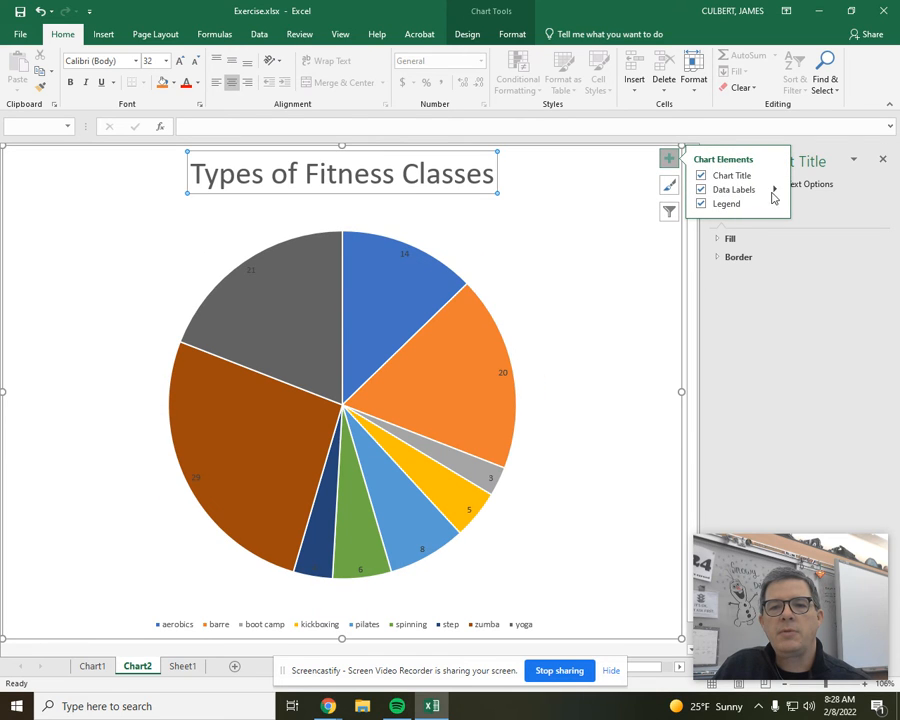
left_click(775, 190)
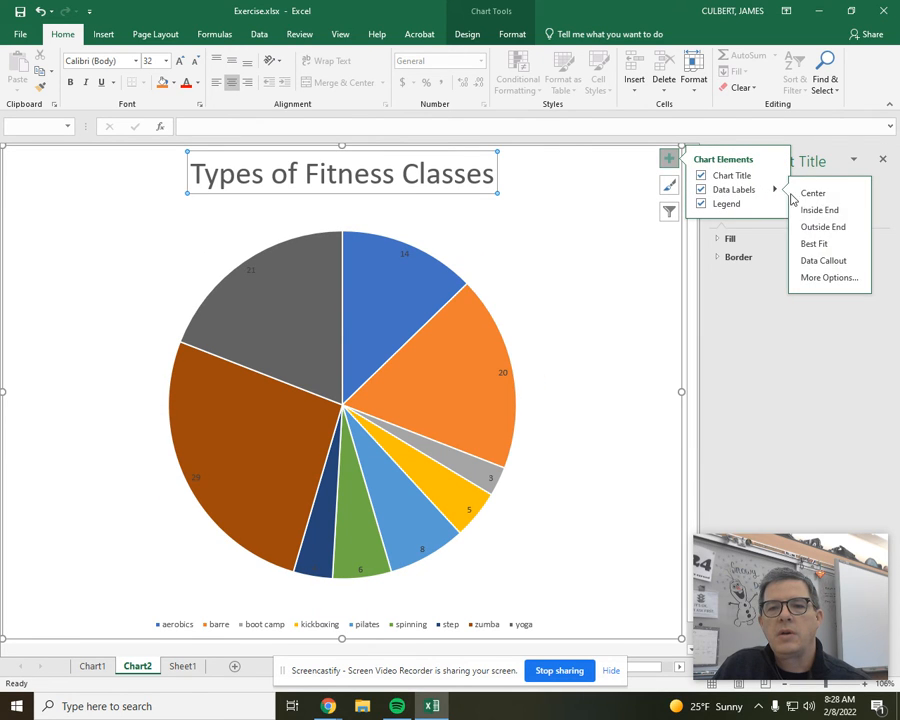
left_click(817, 280)
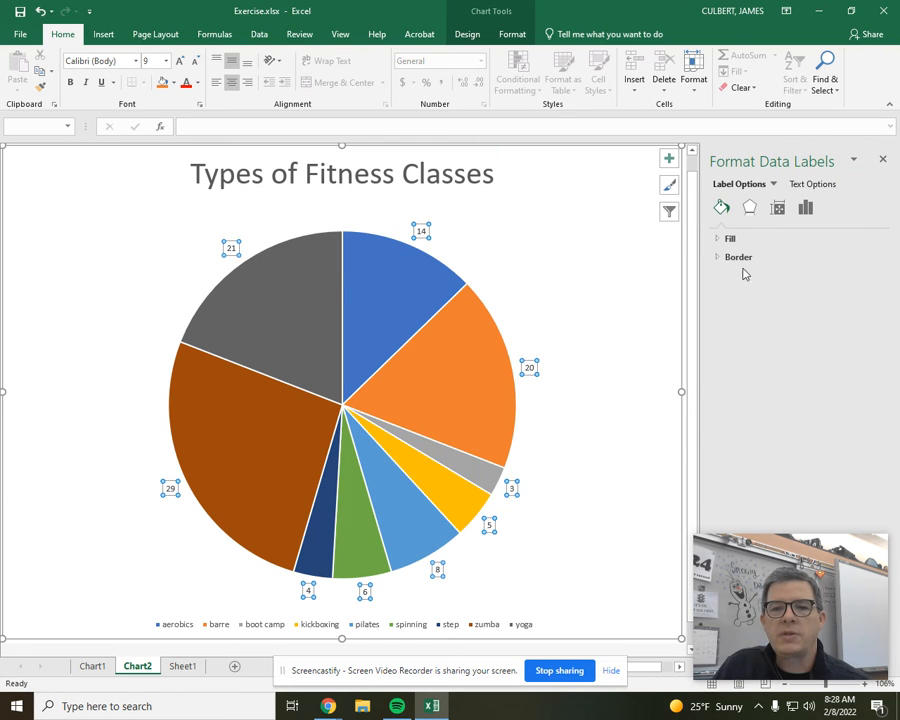
Make the fitness classes pie chart's data labels contain the percentage instead of the value
left_click(804, 188)
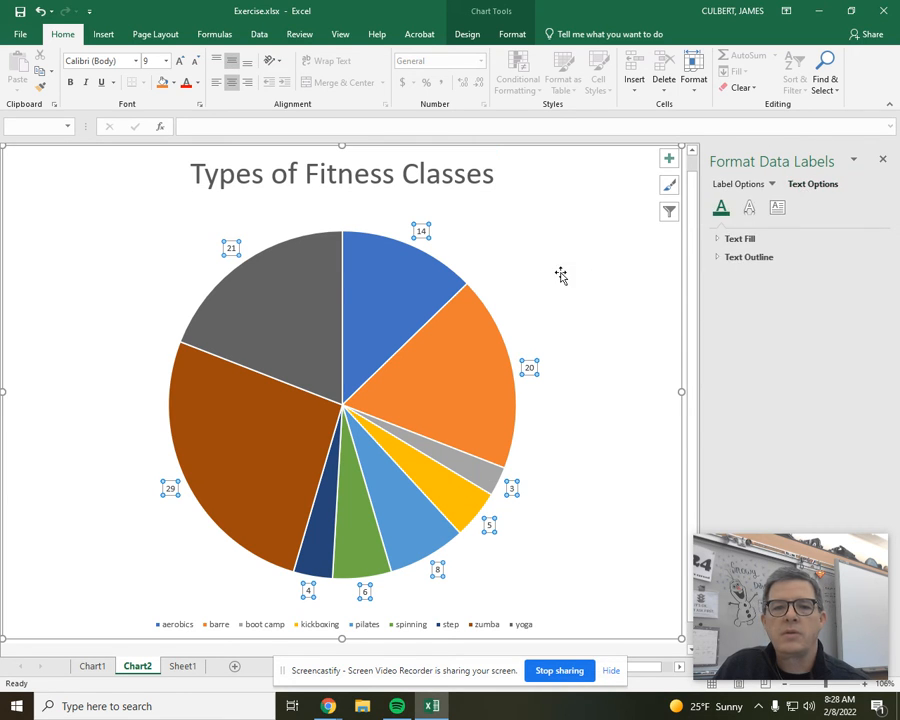
left_click(777, 208)
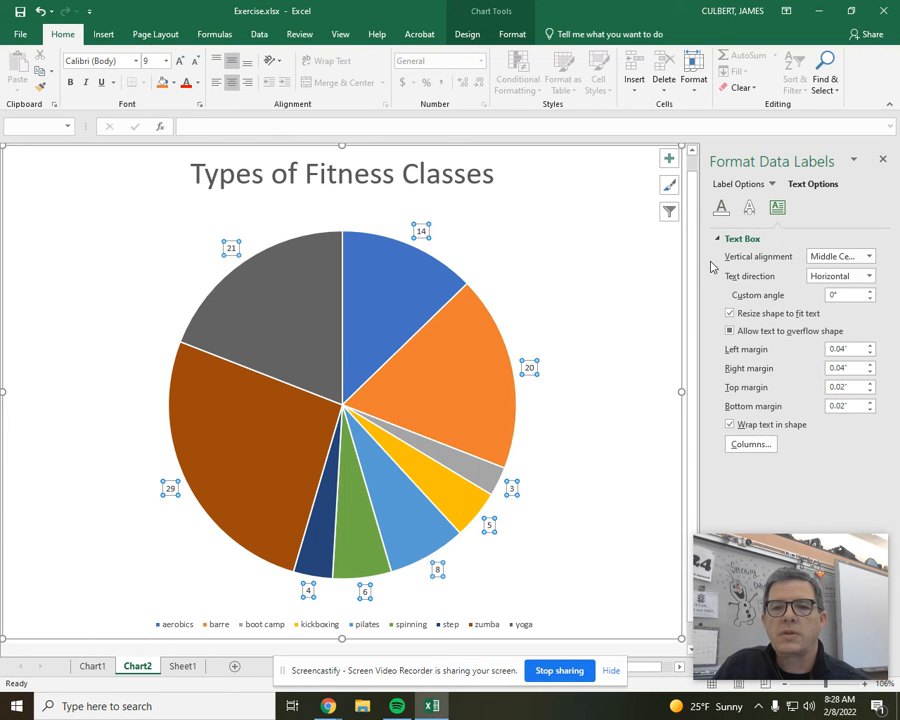
right_click(530, 369)
left_click(574, 516)
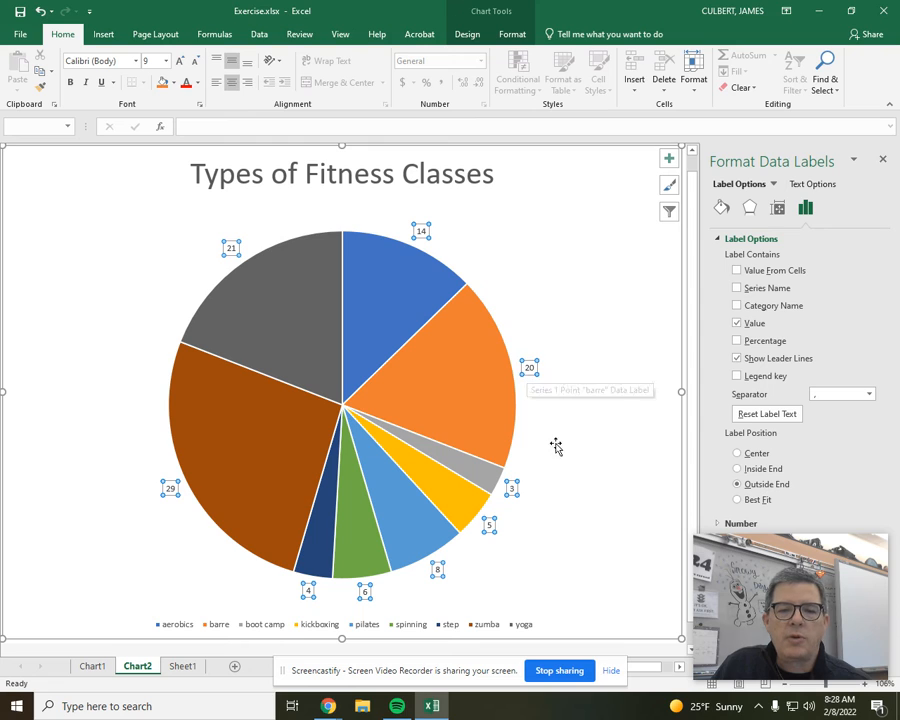
right_click(528, 368)
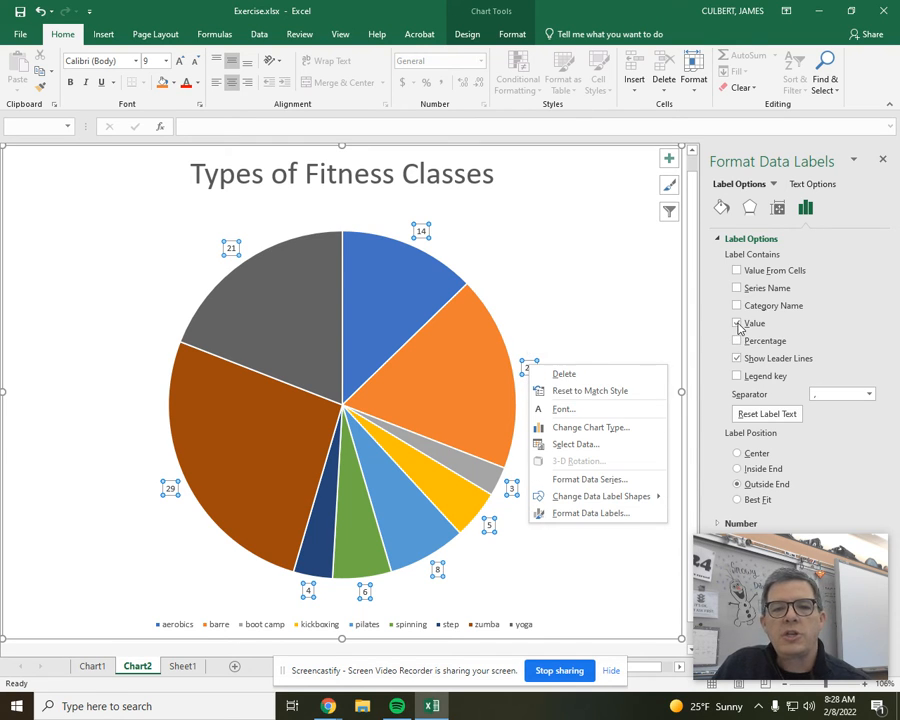
left_click(736, 326)
left_click(737, 341)
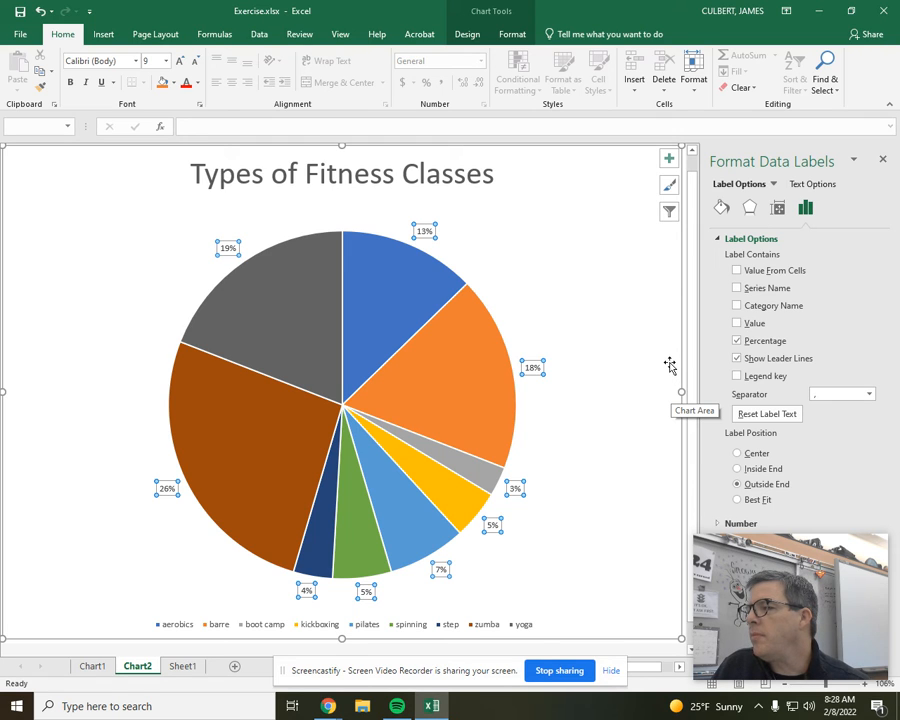
Set the fitness classes chart's legend position to Right and its font size to 16
right_click(409, 627)
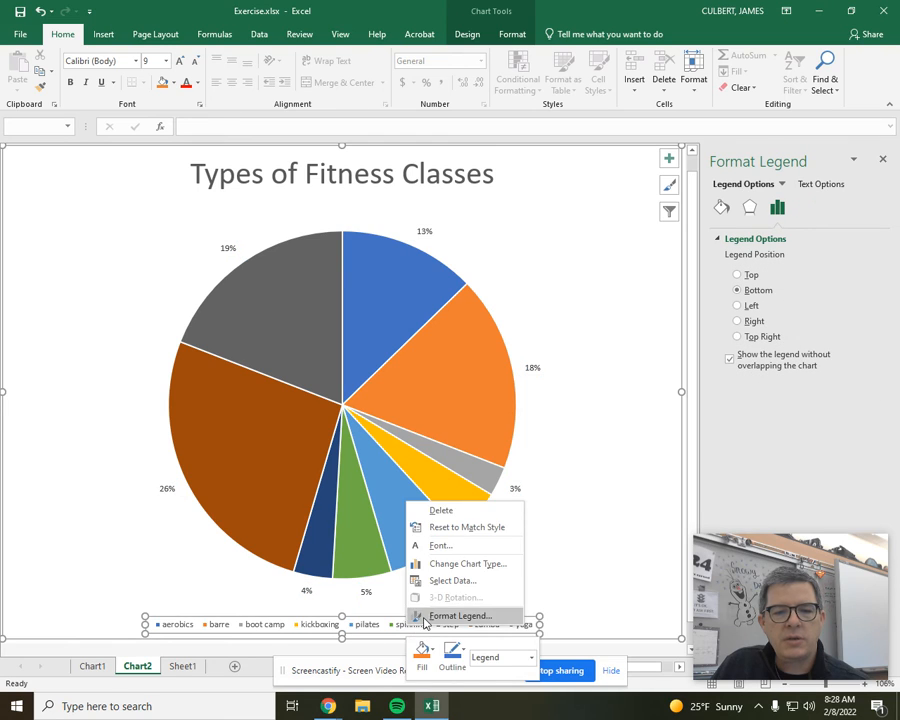
left_click(452, 612)
left_click(758, 321)
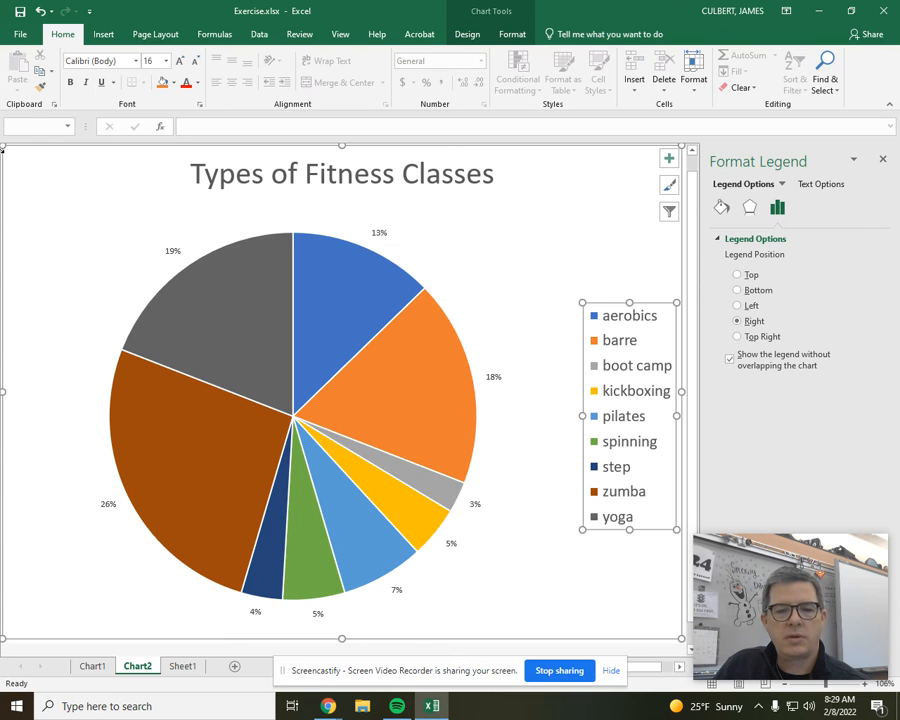
Set the font size of the "Types of Exercise" chart's legend on Chart1 to 16
left_click(92, 667)
left_click(615, 383)
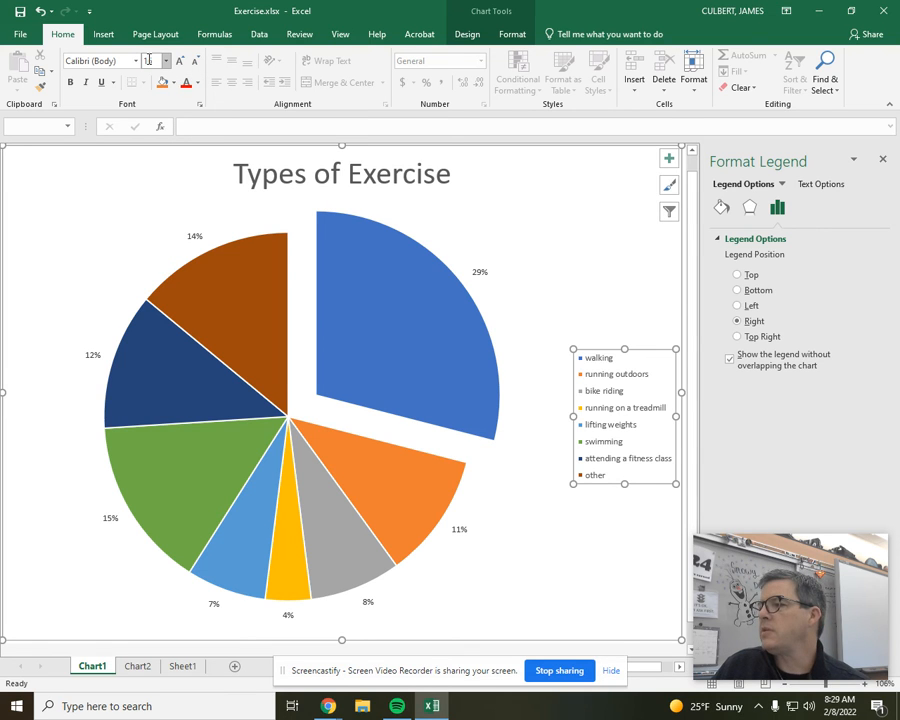
key("Return")
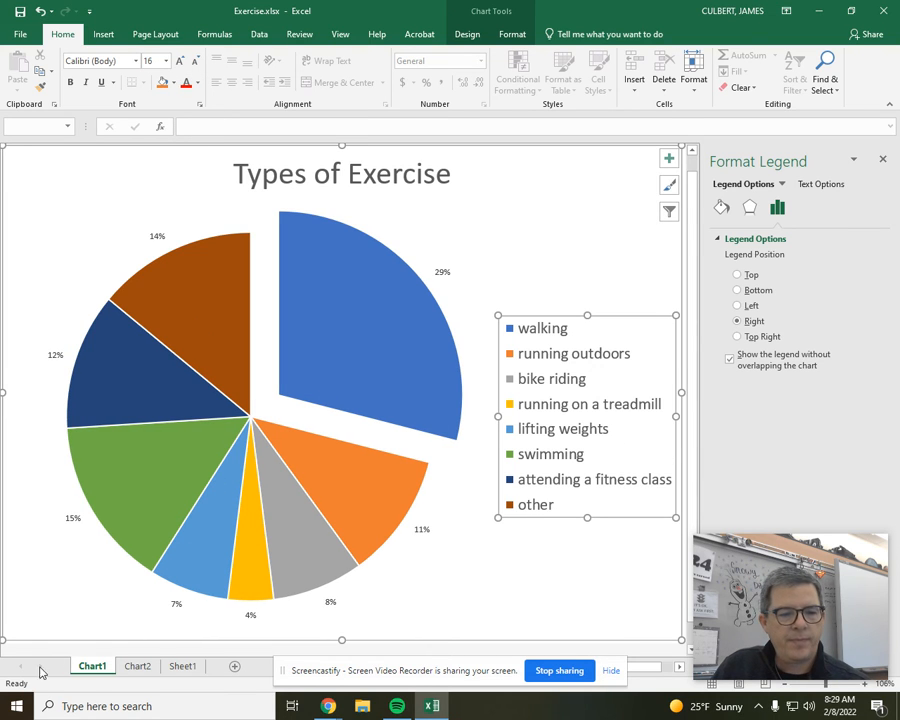
Pull the boot camp slice out of the pie on Chart2, to a point explosion of about 32%
left_click(137, 667)
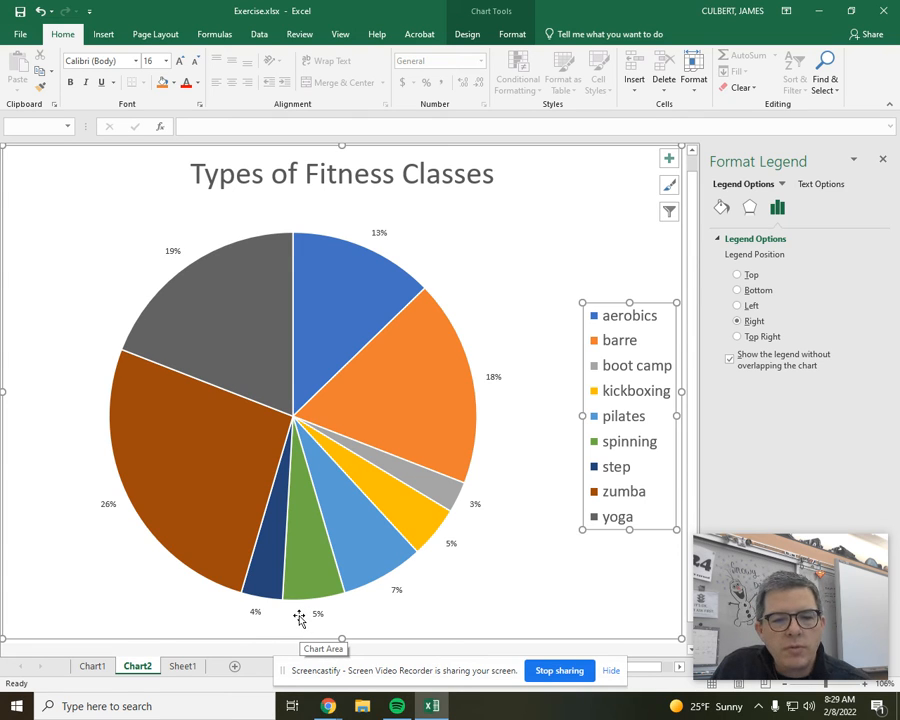
left_click(442, 497)
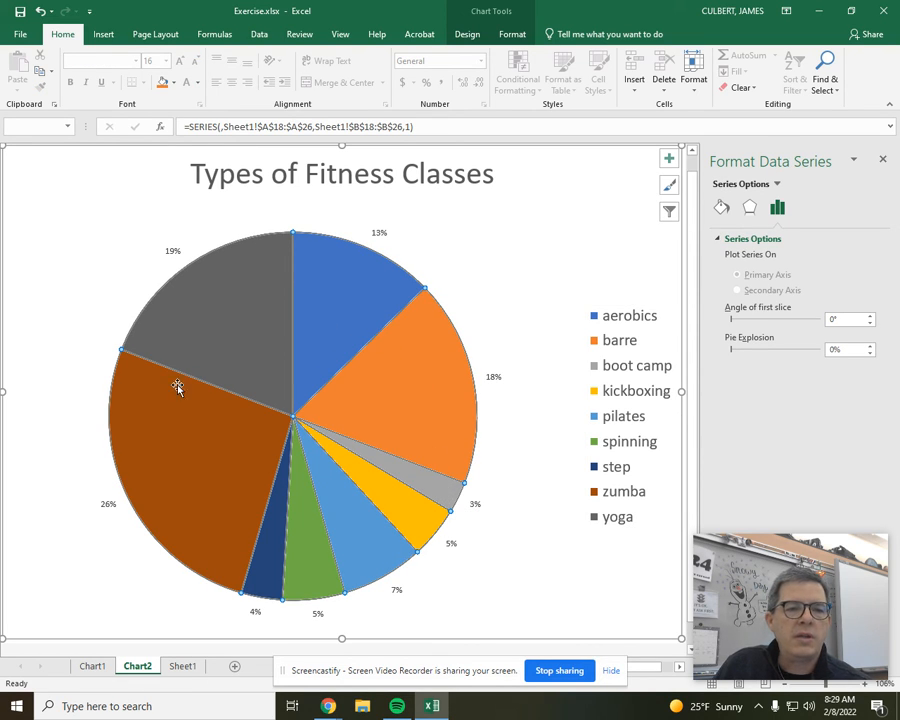
left_click(443, 490)
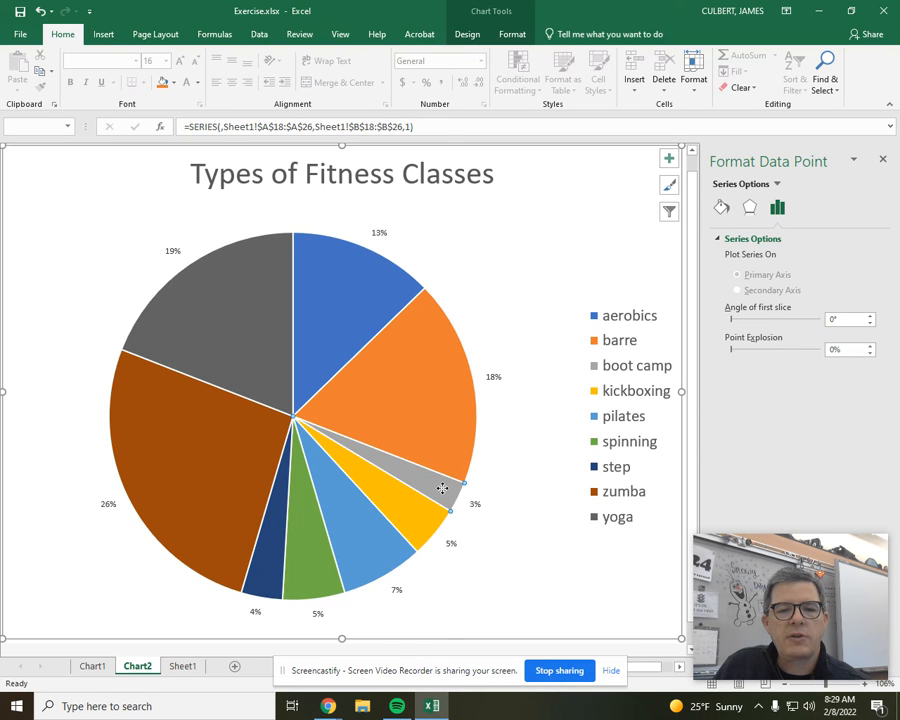
left_click_drag(442, 488, 475, 507)
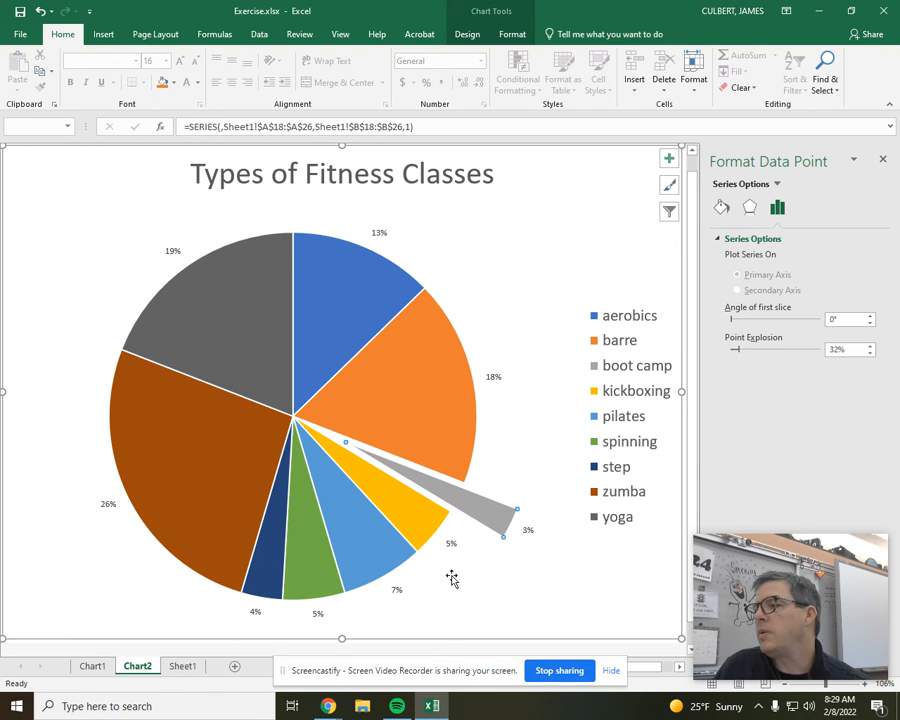
Rename the Chart2 sheet as "Types of Classes Chart"
double_click(138, 666)
type("Types")
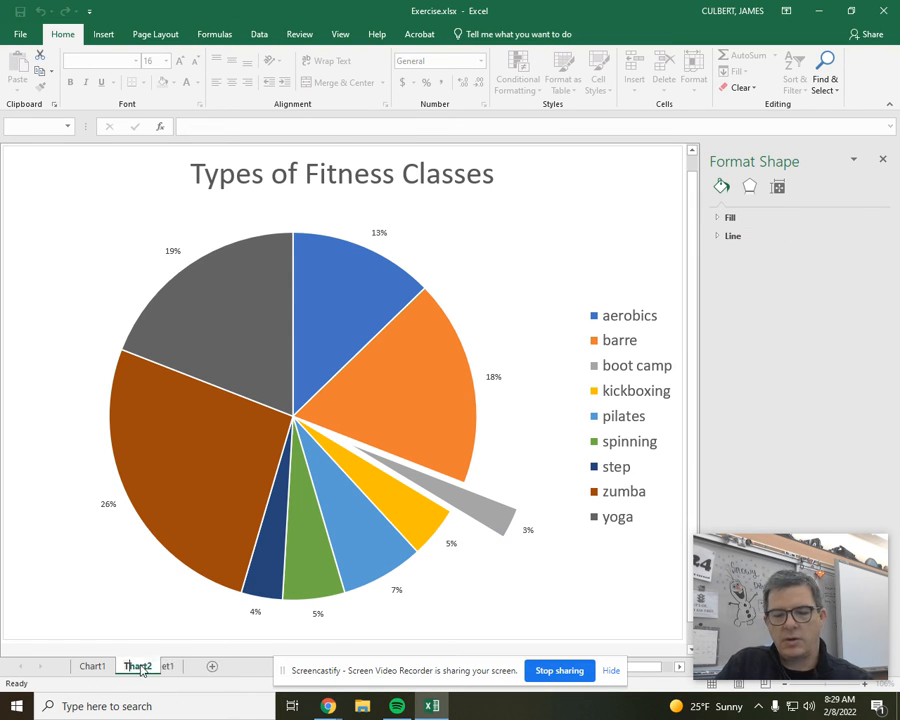
type(" of Classes")
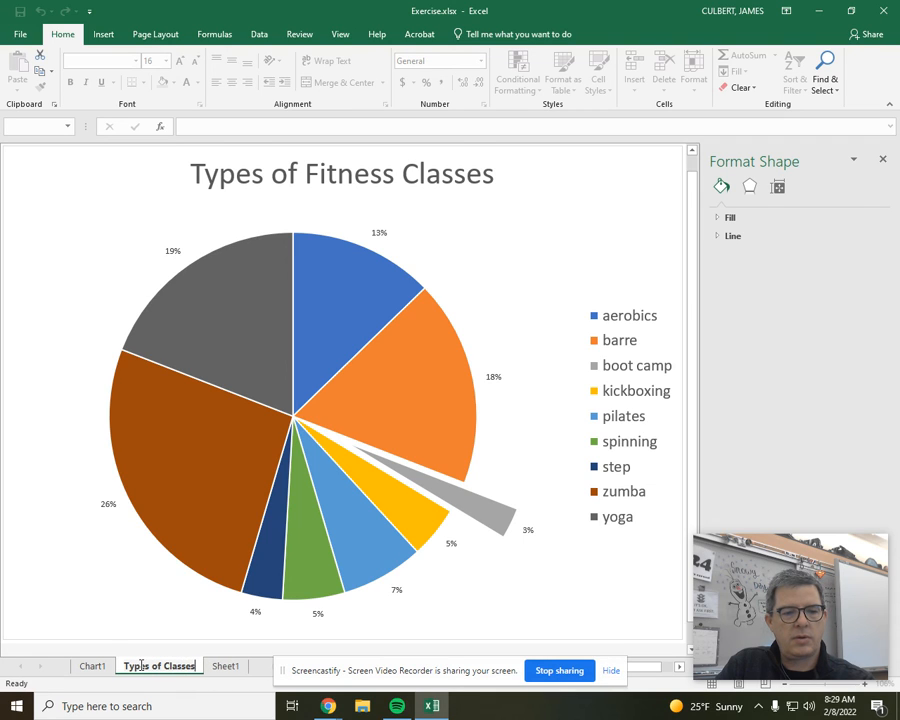
type(" Chart")
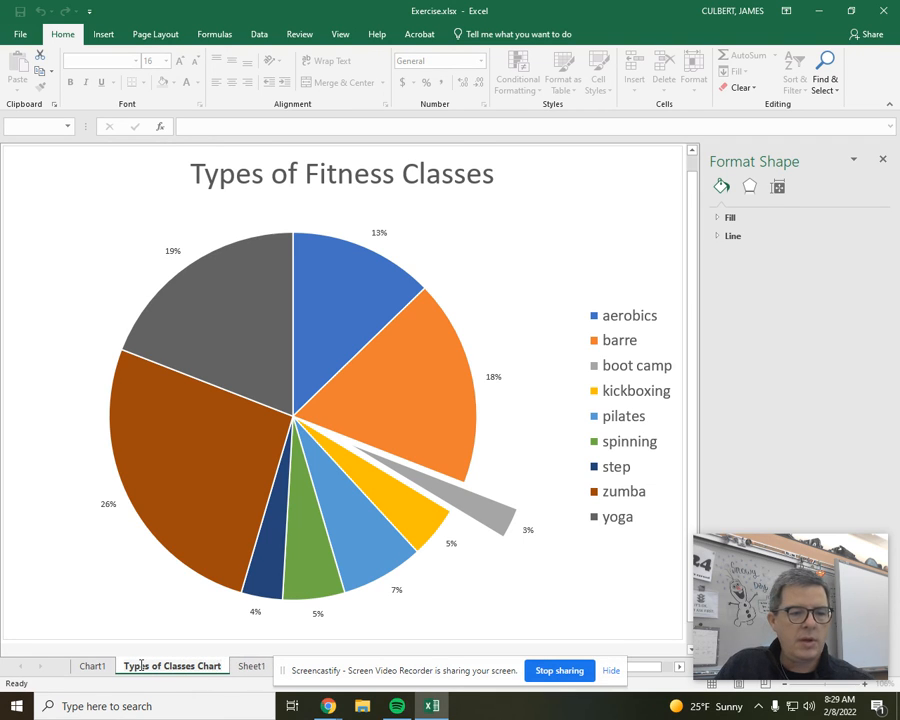
Rename the Chart1 sheet as "Types of Exercise Chart"
left_click(92, 666)
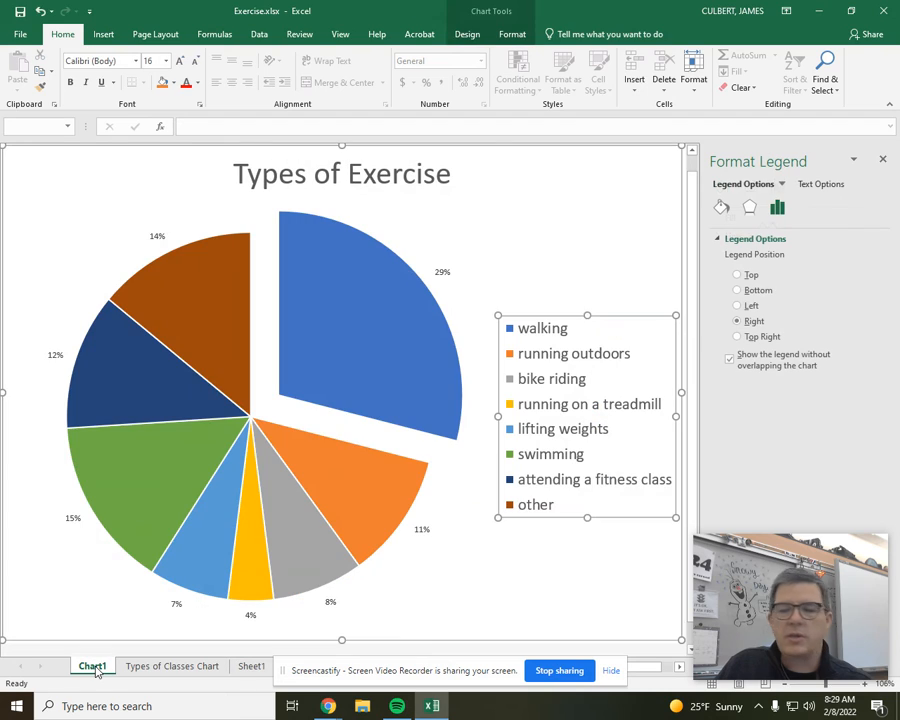
double_click(92, 666)
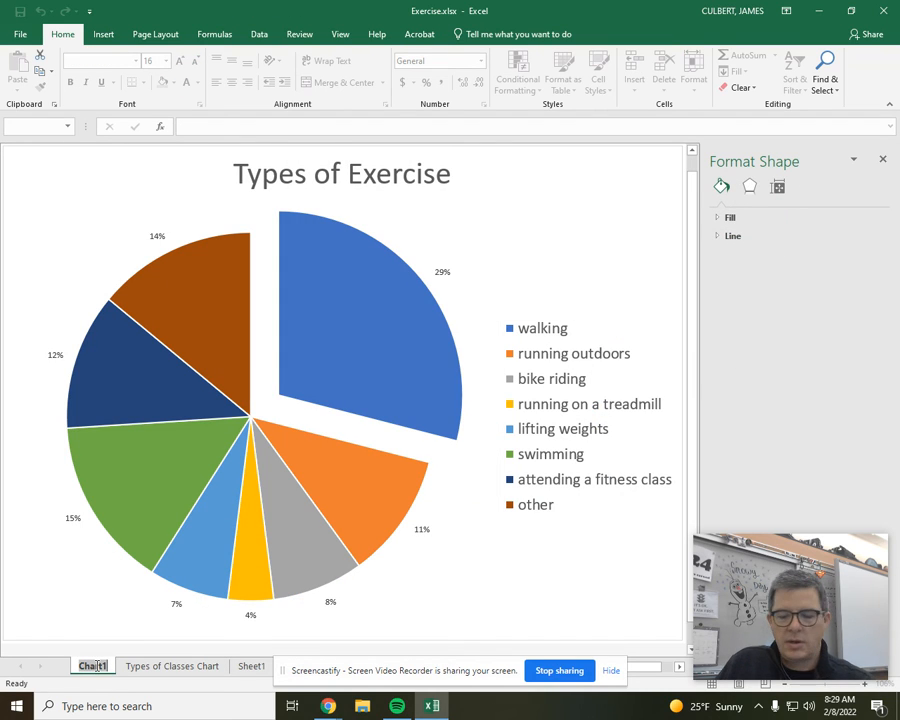
type("Types of ")
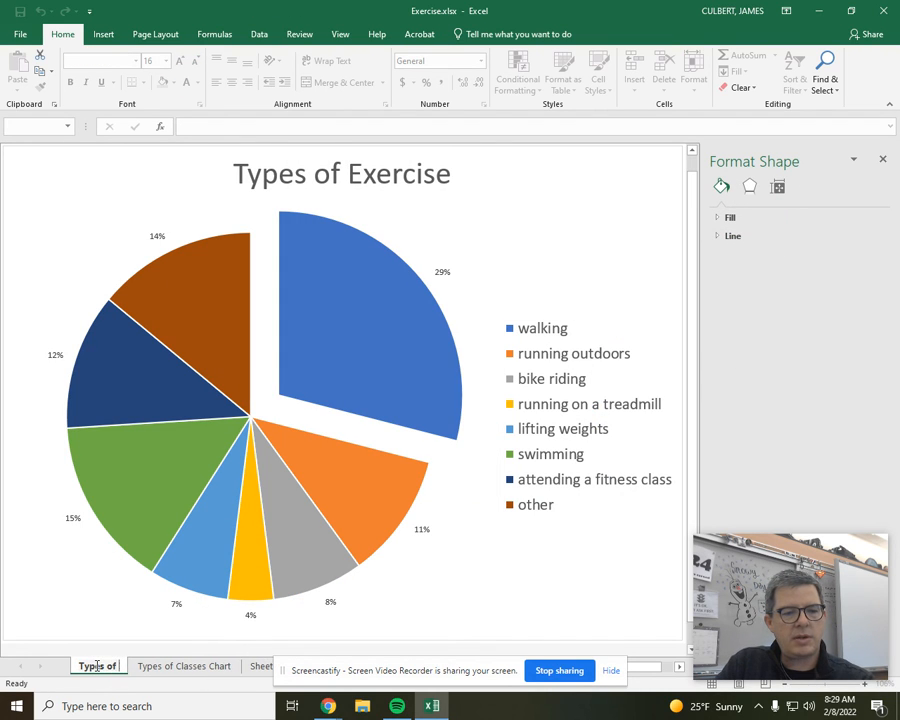
type("Exercise C")
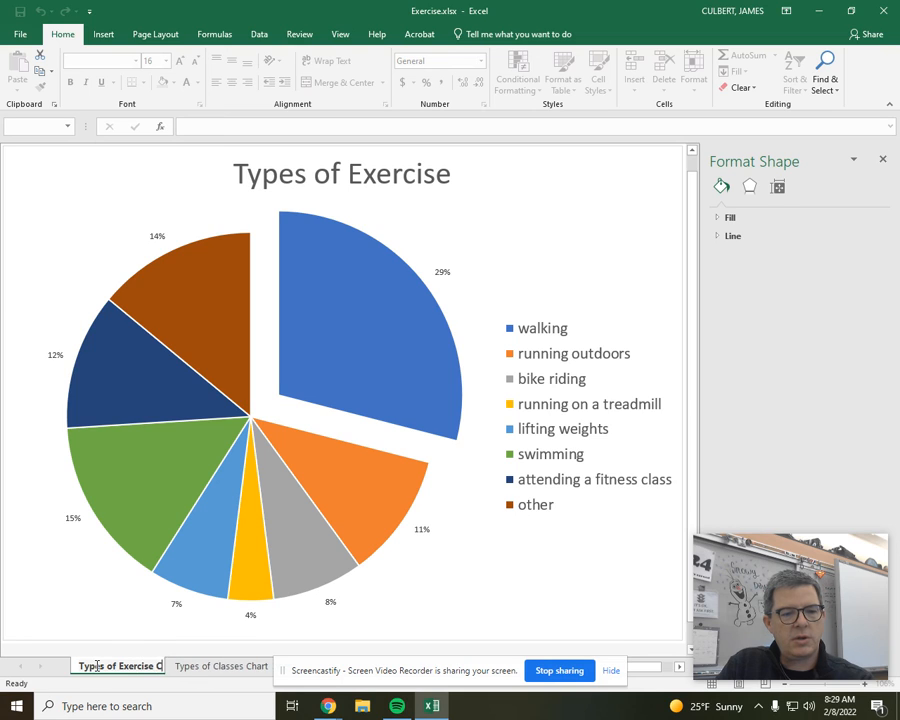
type("hart")
key("Return")
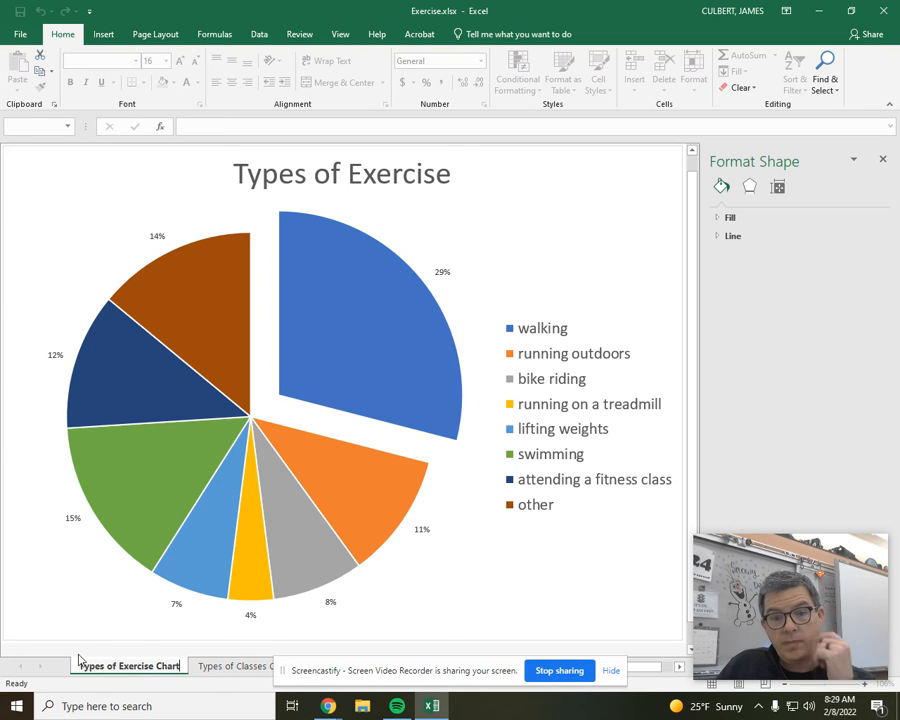
Group the two chart sheets and add a custom footer with "Student Name" in its left section
left_click_drag(351, 683, 476, 637)
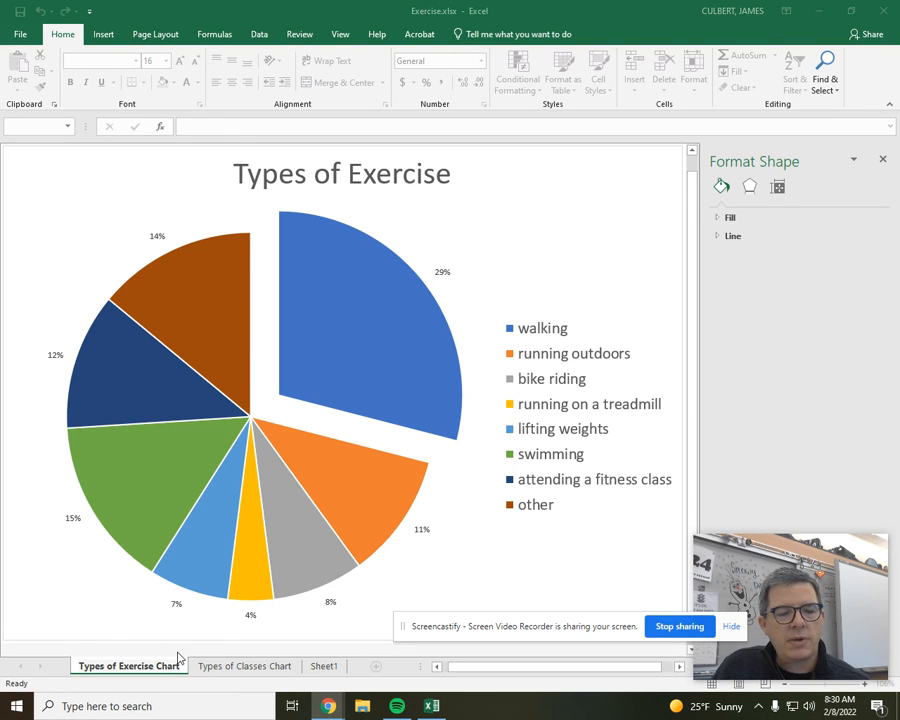
left_click(239, 667)
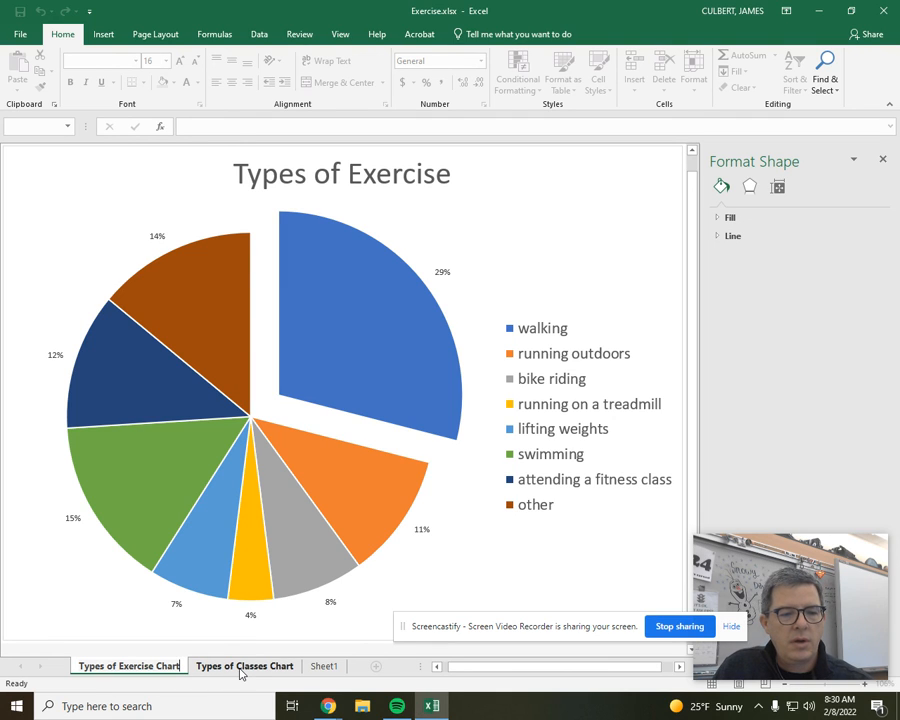
left_click(239, 667, "ctrl")
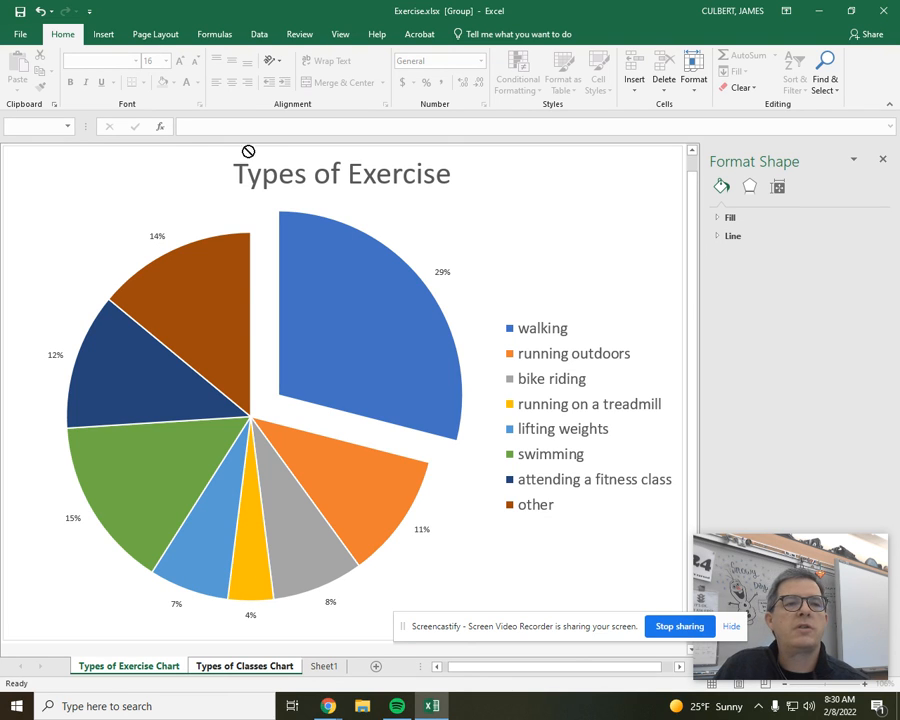
left_click(106, 36)
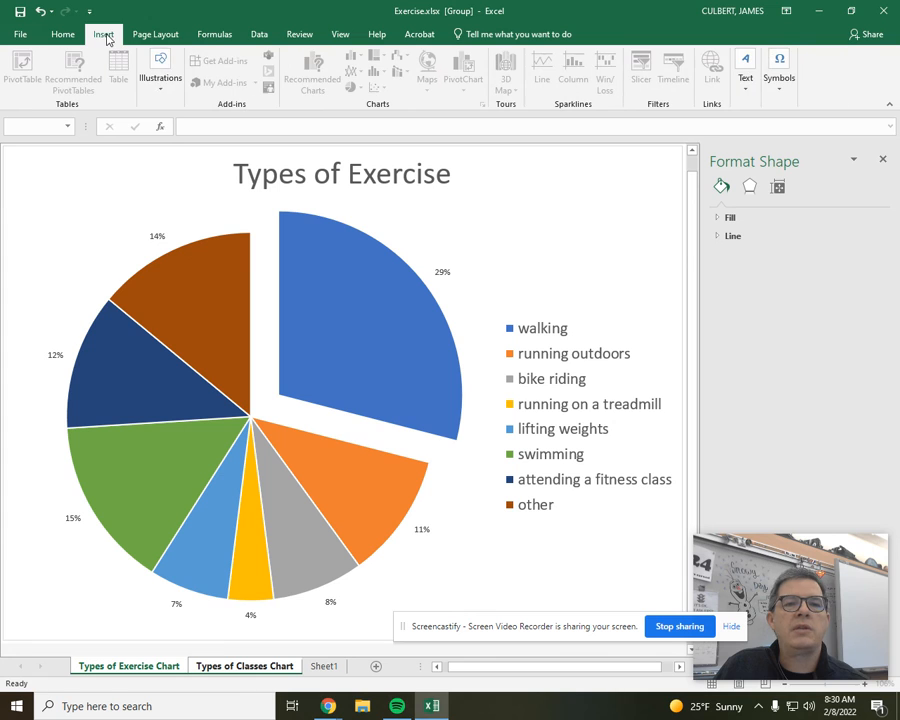
left_click(750, 86)
left_click(778, 146)
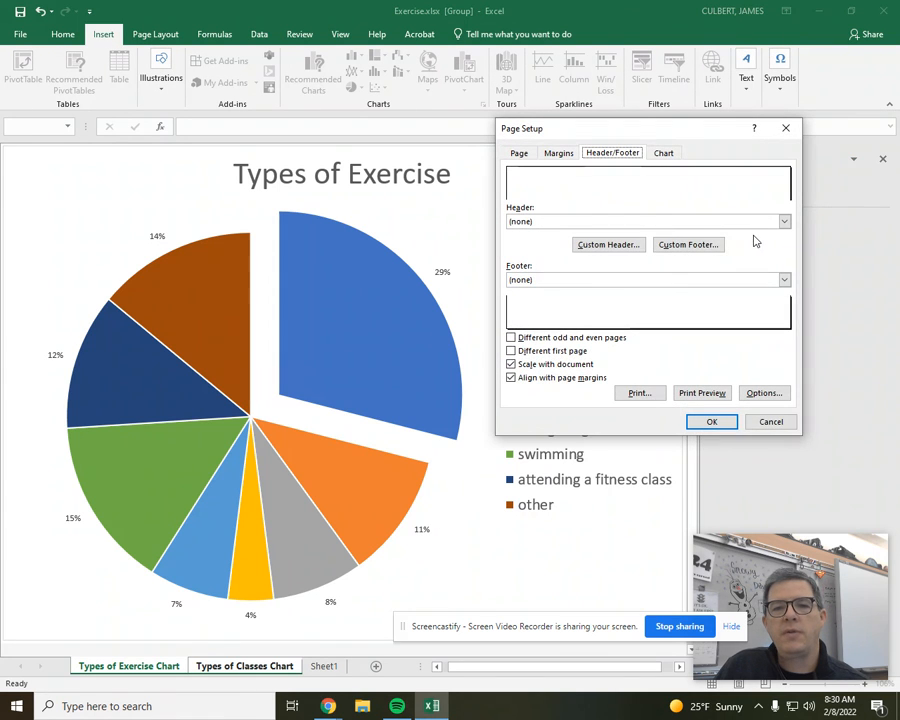
left_click(703, 246)
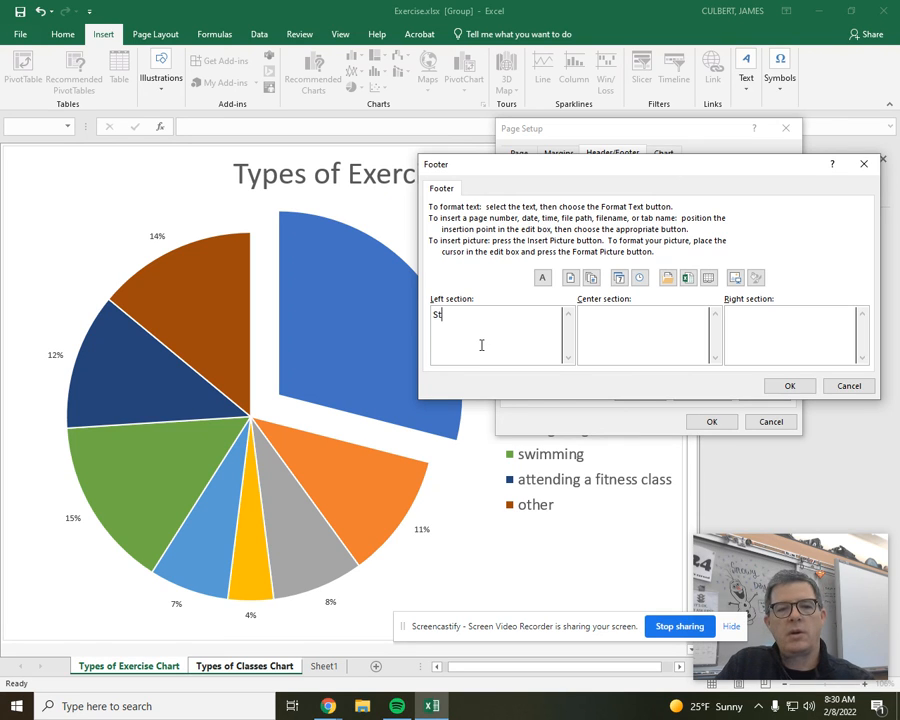
type("Student Name")
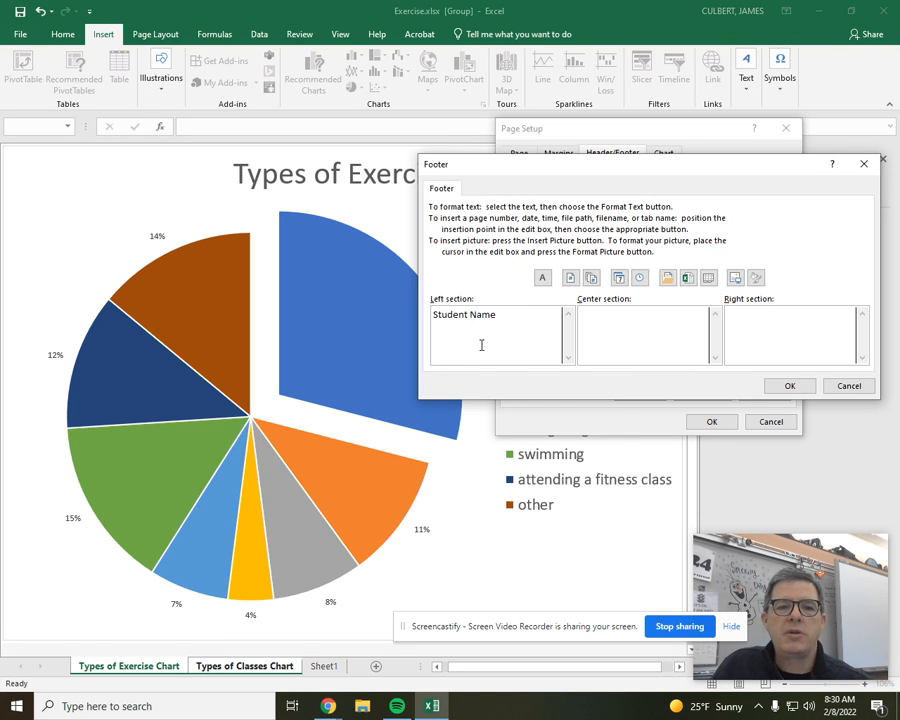
left_click(789, 385)
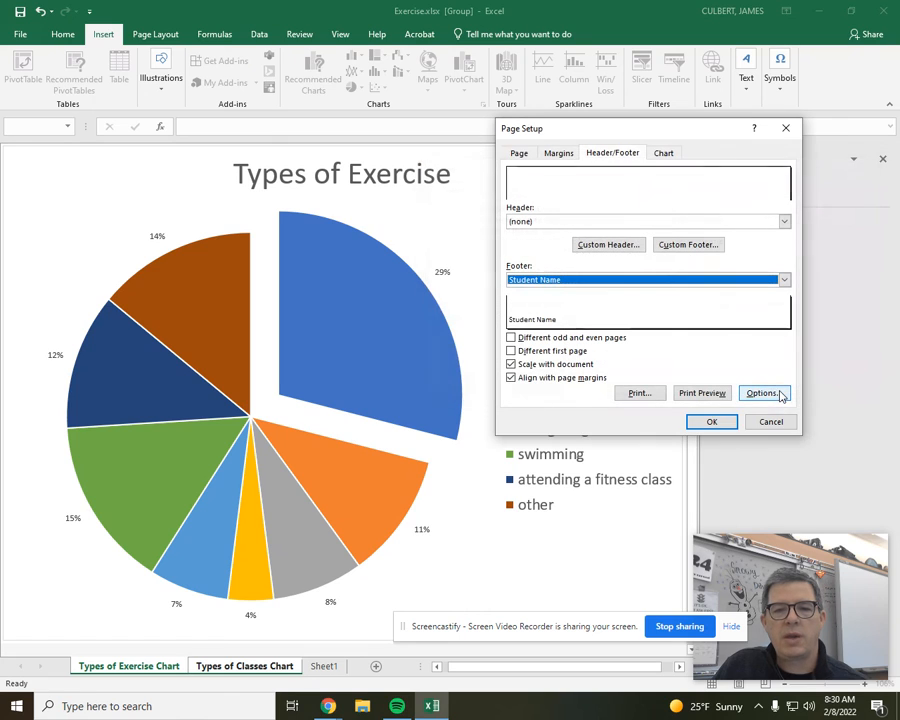
left_click(706, 424)
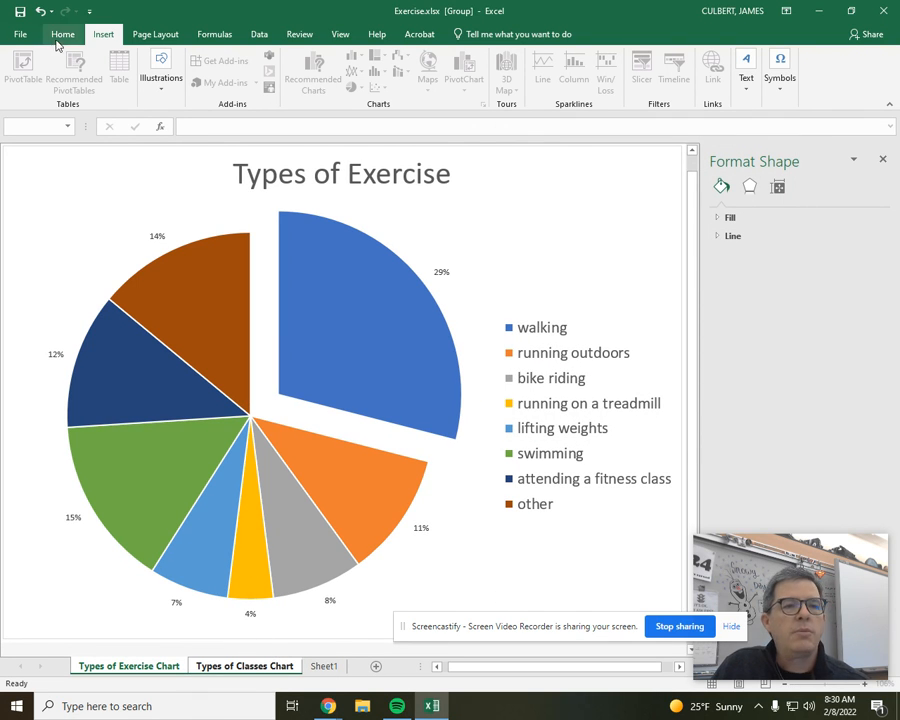
Check both chart sheets and their footers in the print preview
left_click(21, 31)
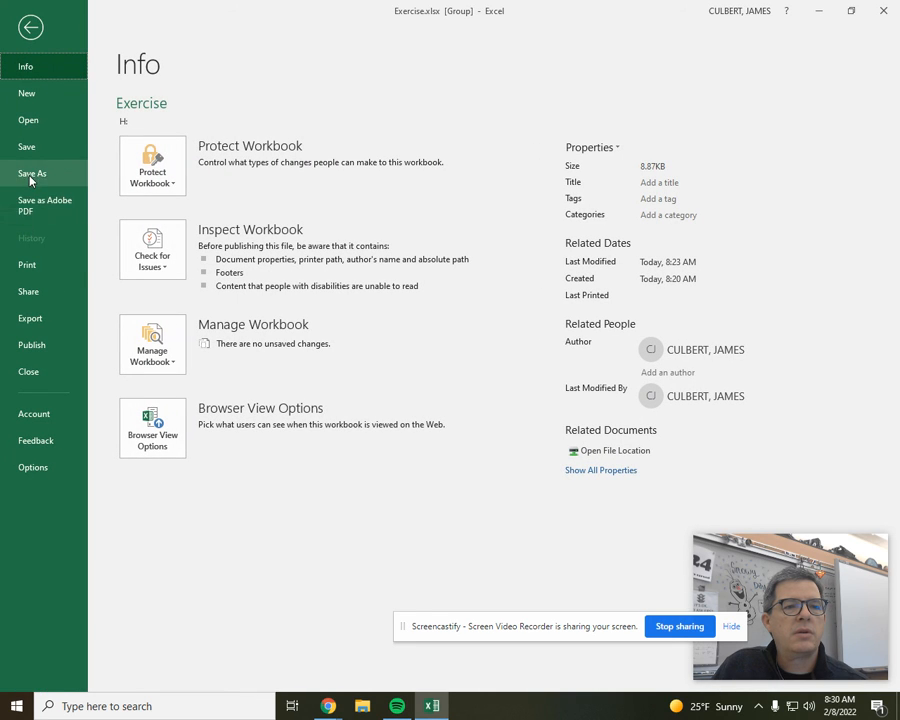
left_click(50, 266)
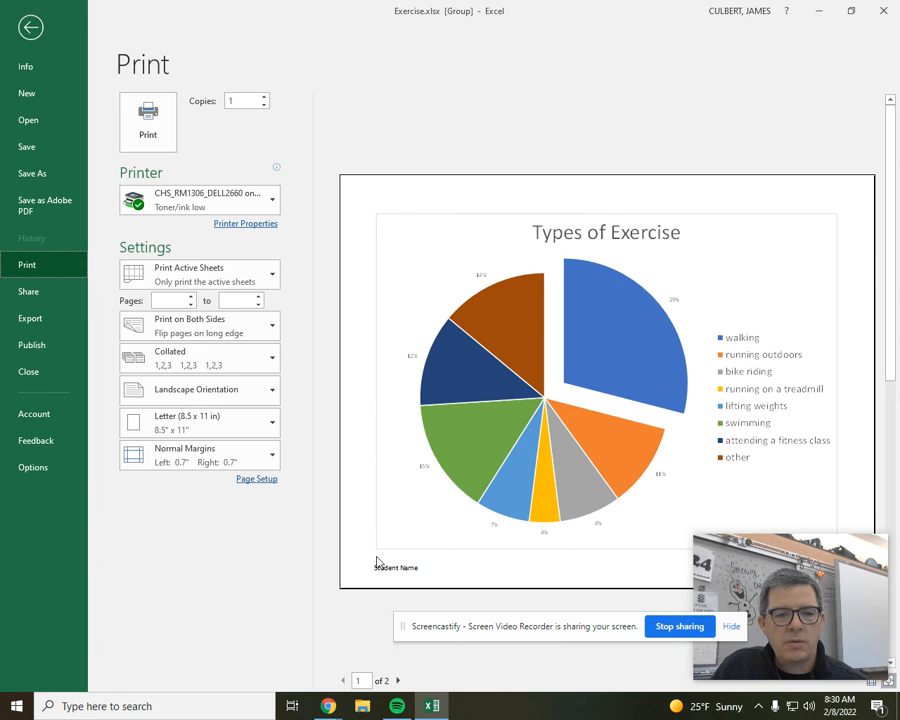
left_click(397, 680)
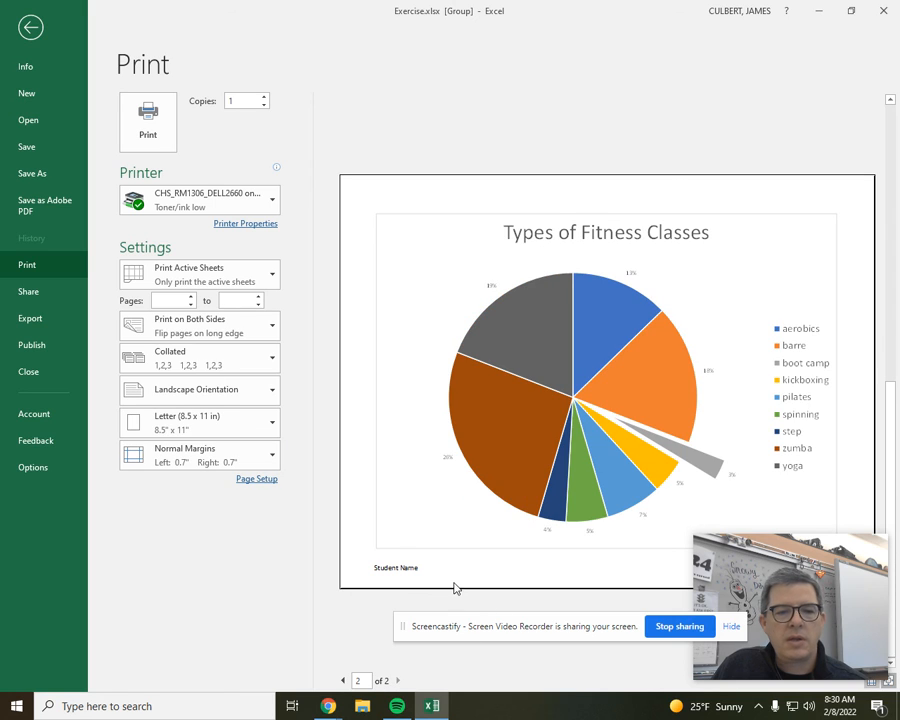